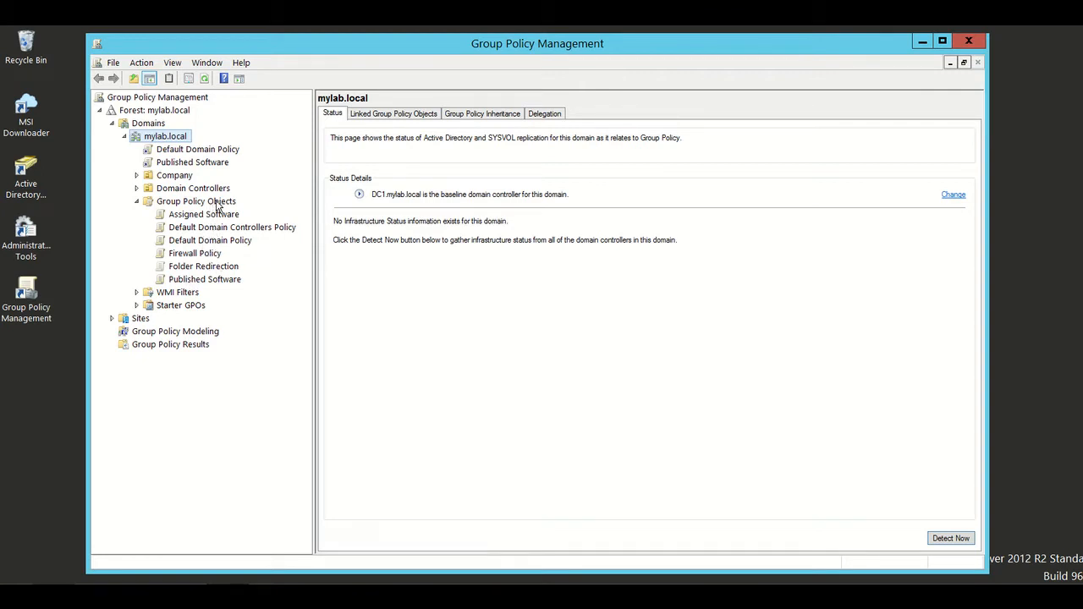
Create a new group policy object named Restricted Access in the Group Policy Objects container of mylab.local.
left_click(218, 202)
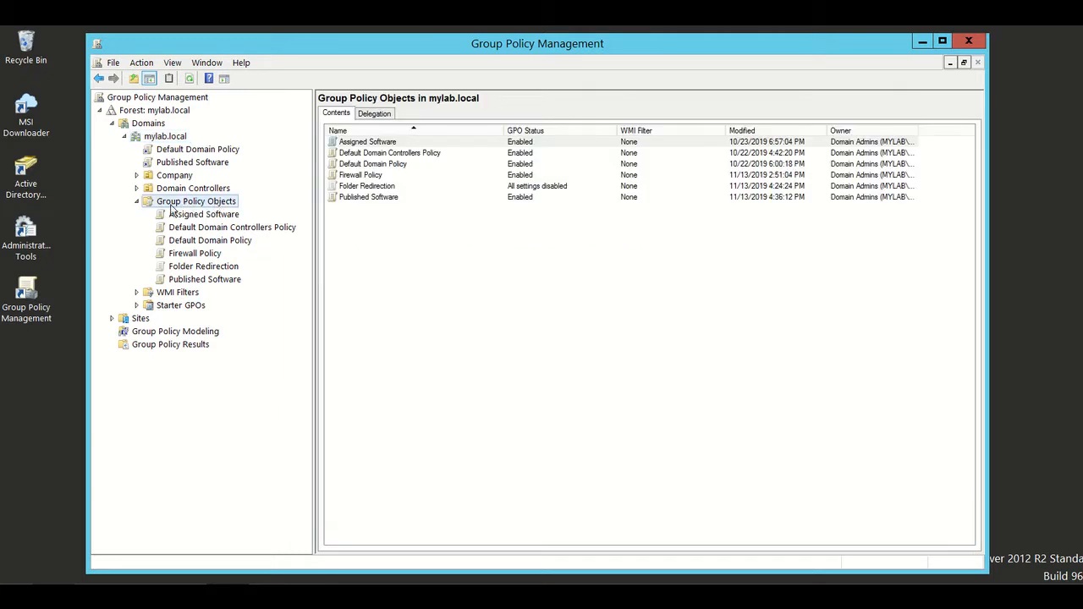
right_click(225, 203)
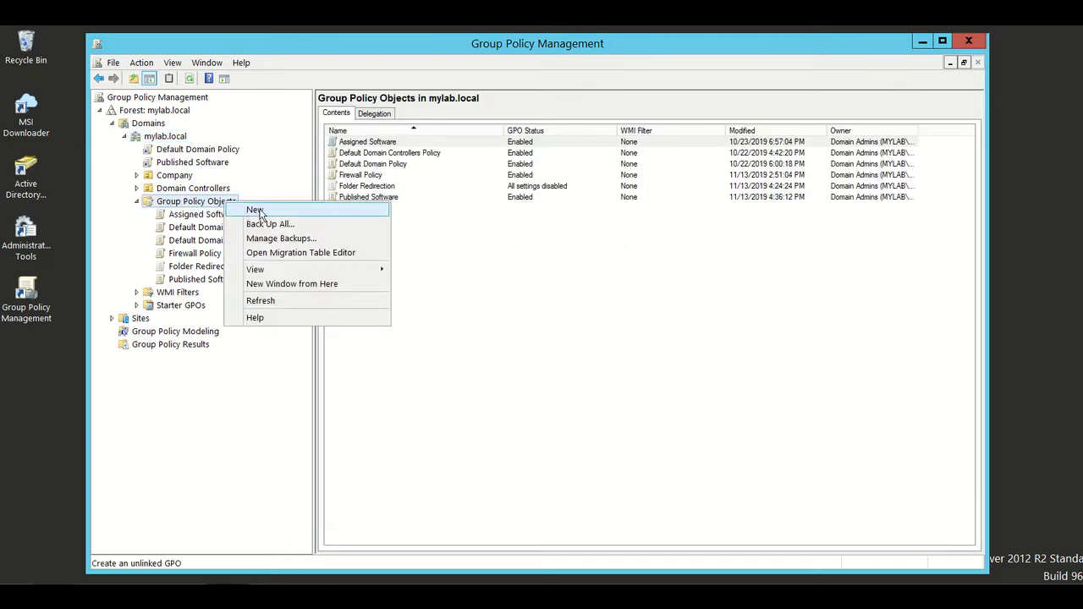
left_click(256, 211)
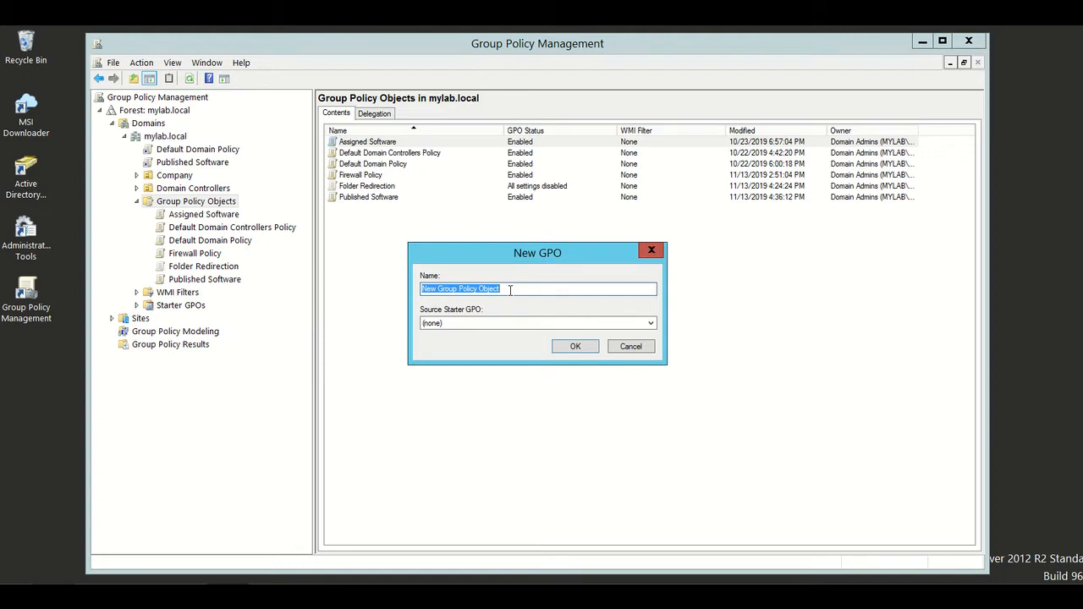
key("BackSpace")
type("Restricted Access")
left_click(579, 349)
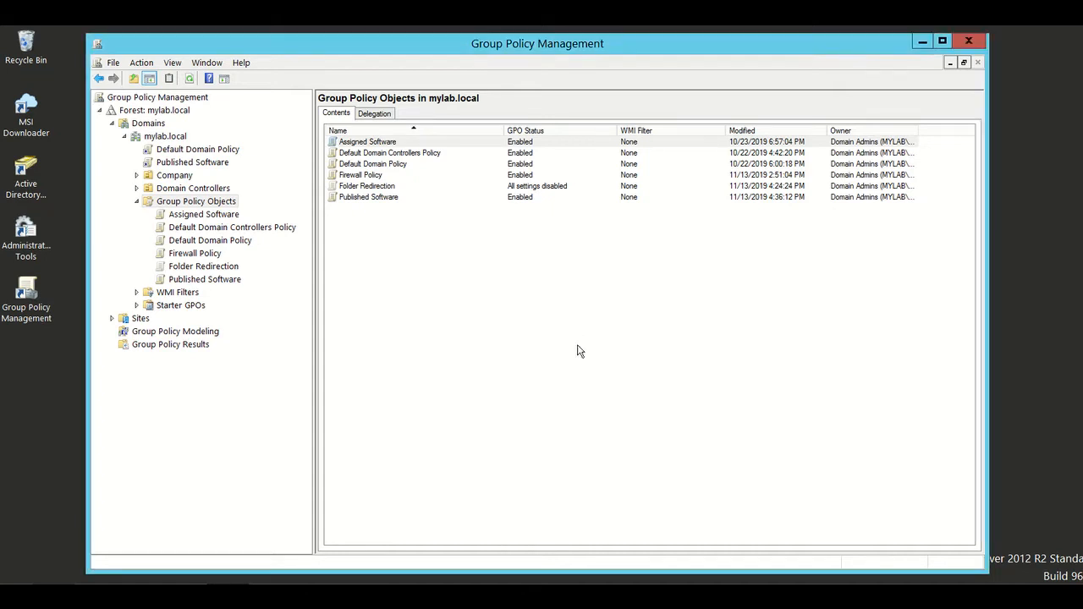
Open the Restricted Access policy for editing, then enlarge the editor window and widen its tree pane.
left_click(216, 293)
right_click(221, 294)
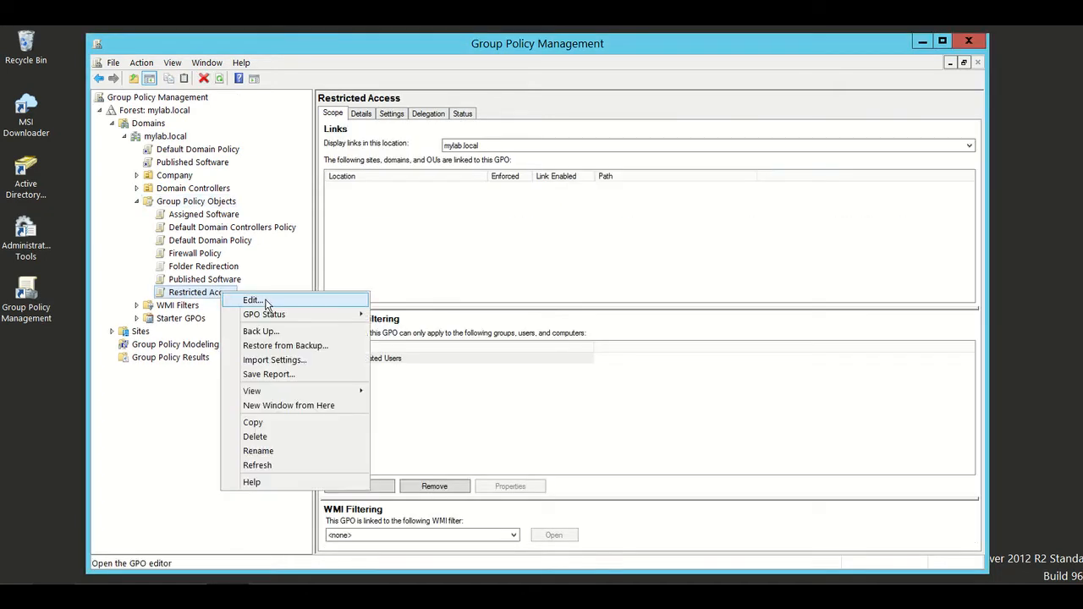
right_click(208, 296)
left_click(236, 300)
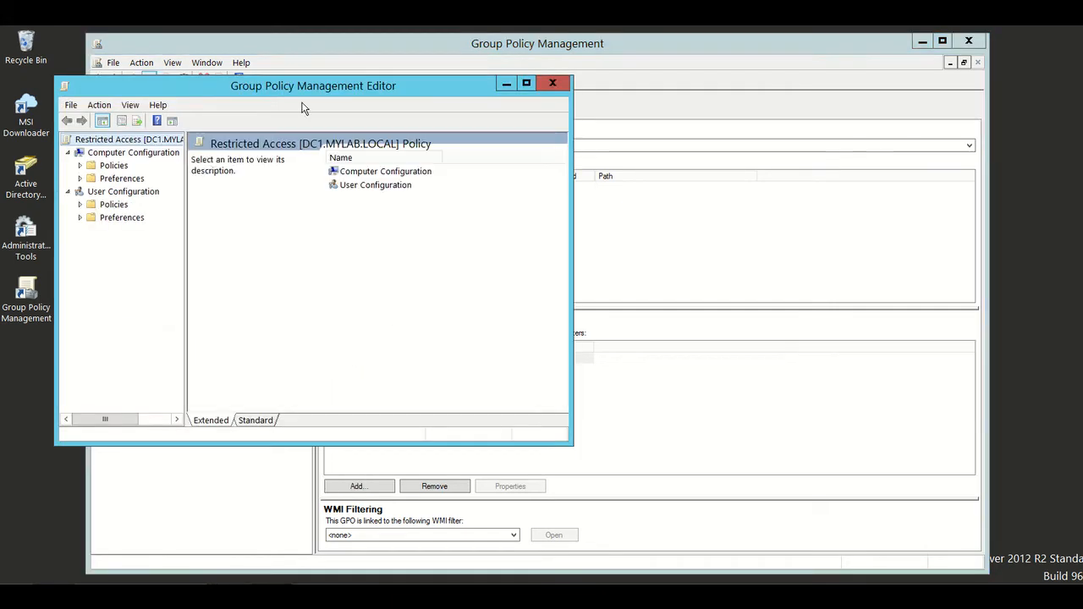
left_click_drag(301, 96, 428, 115)
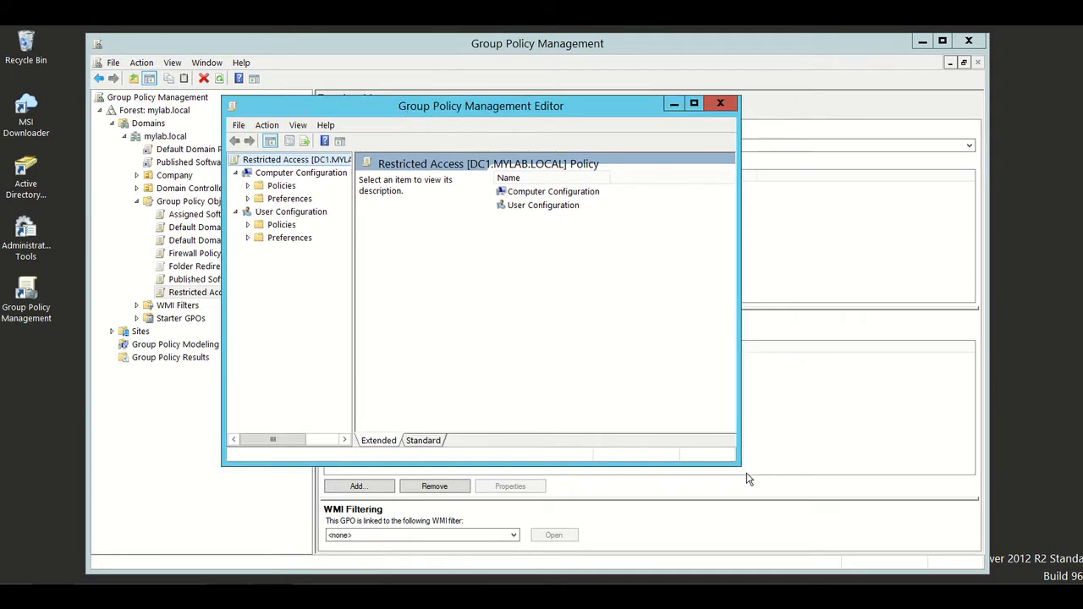
left_click_drag(734, 462, 883, 527)
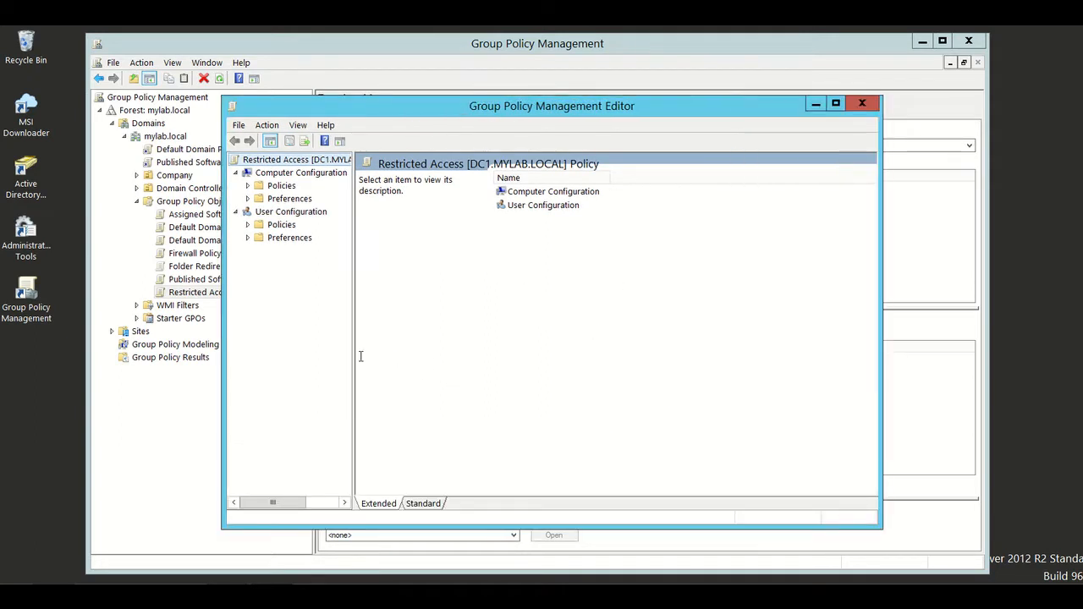
left_click_drag(354, 358, 380, 364)
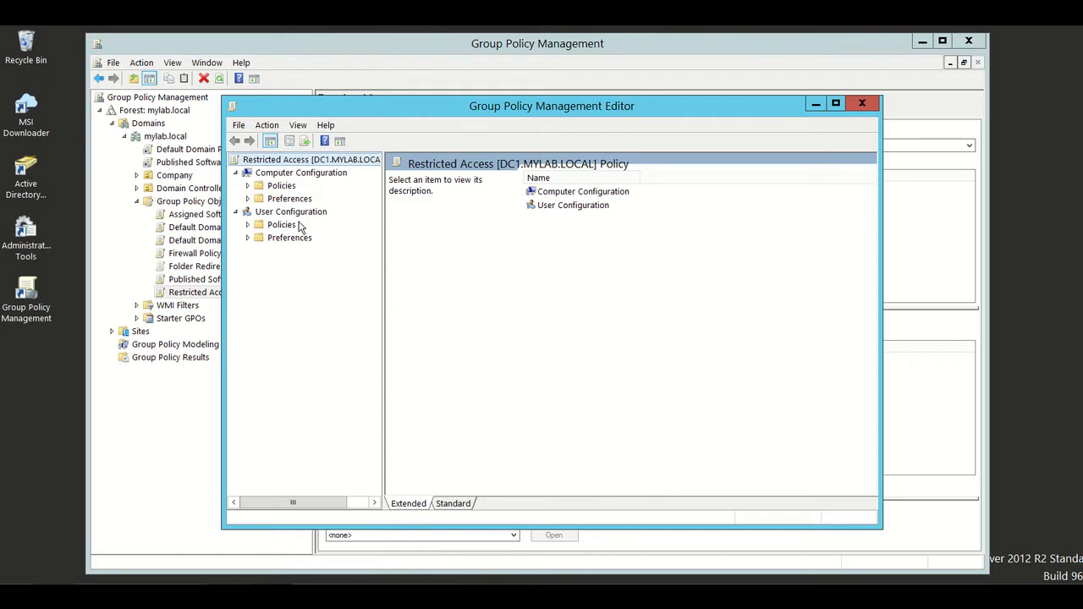
Display the Control Panel policies under the User Configuration administrative templates and maximize the editor window.
left_click(247, 227)
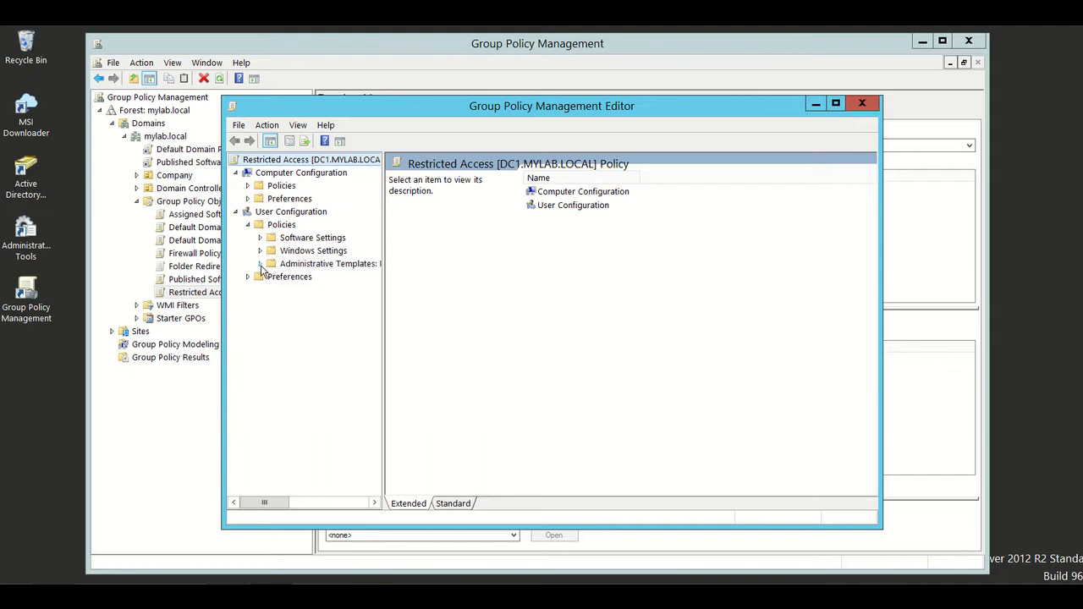
left_click(260, 264)
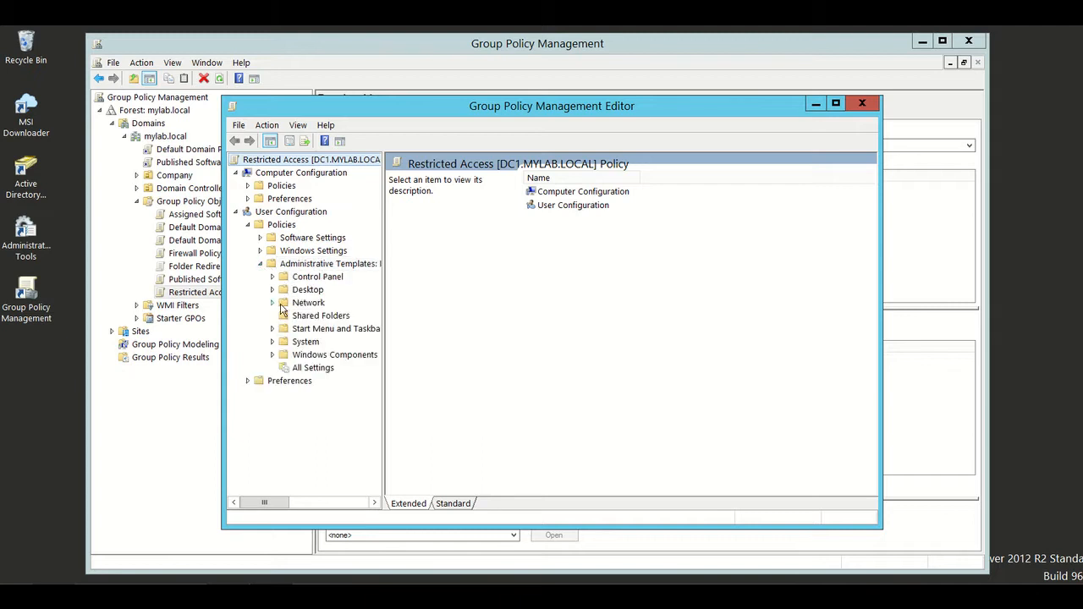
left_click(315, 277)
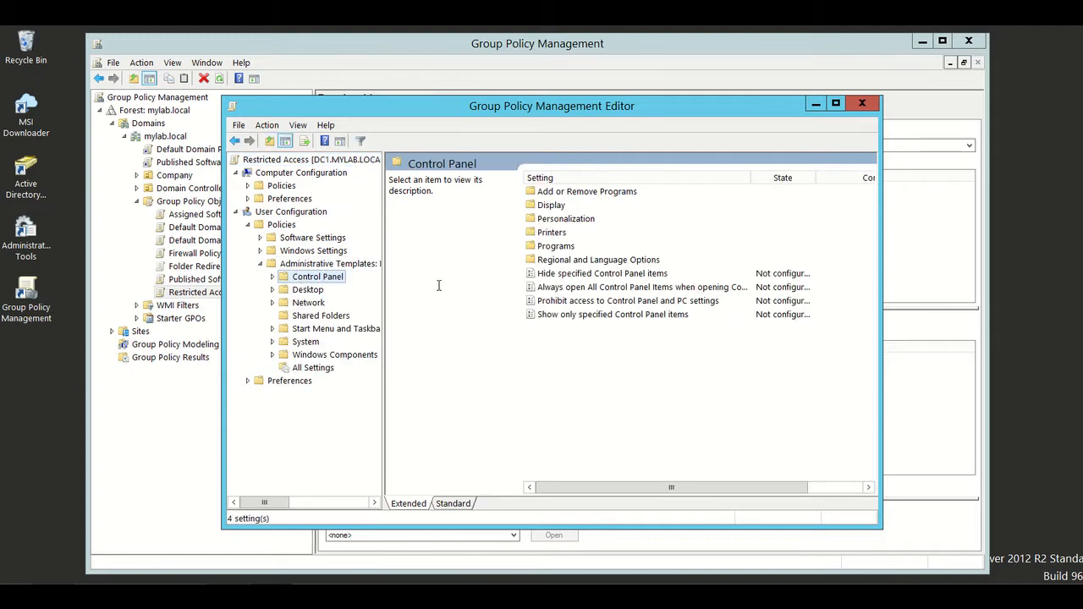
left_click(835, 103)
left_click_drag(588, 102, 684, 102)
left_click_drag(522, 100, 542, 102)
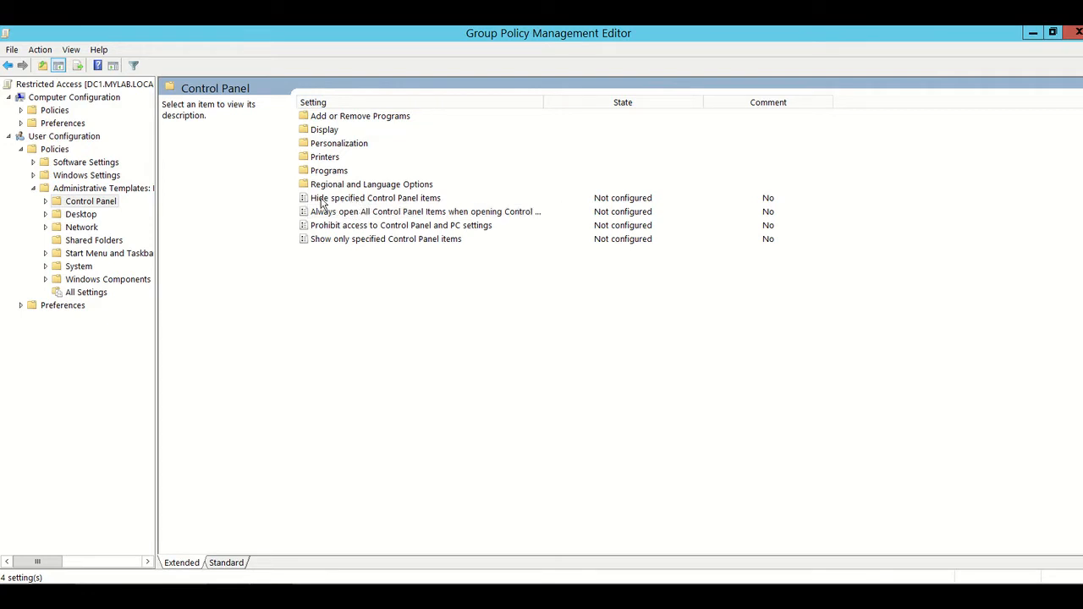
Enable the Hide specified Control Panel items policy and open its list of disallowed items for entry.
double_click(379, 202)
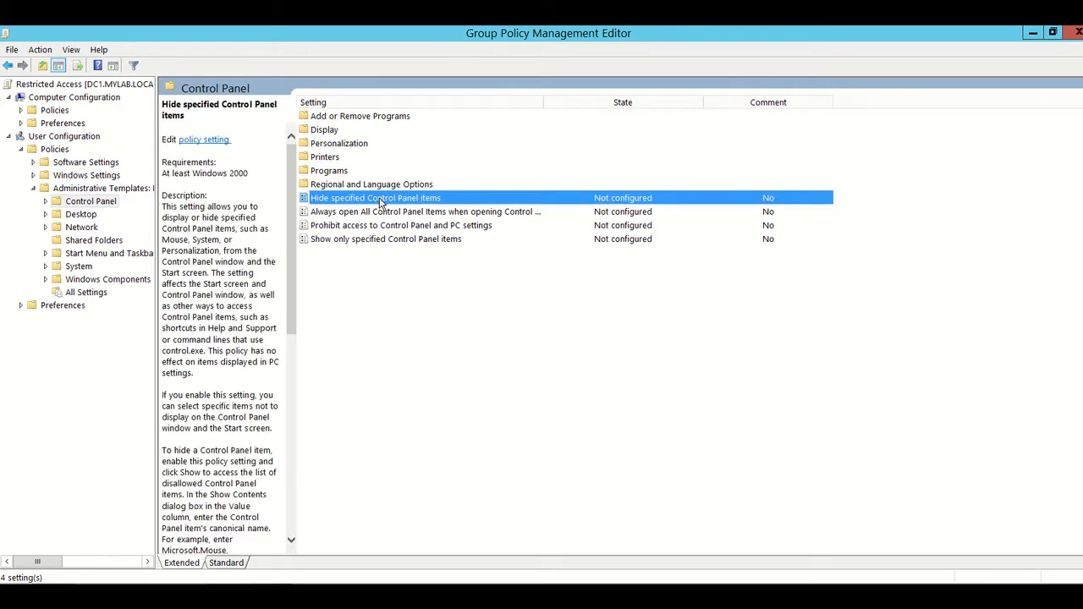
left_click(351, 192)
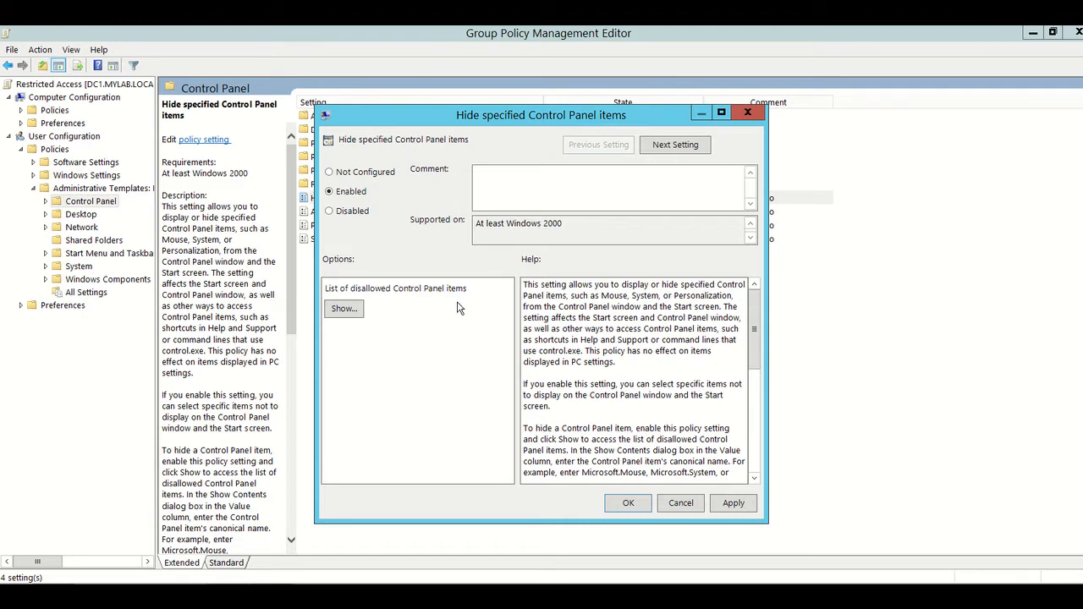
left_click(342, 310)
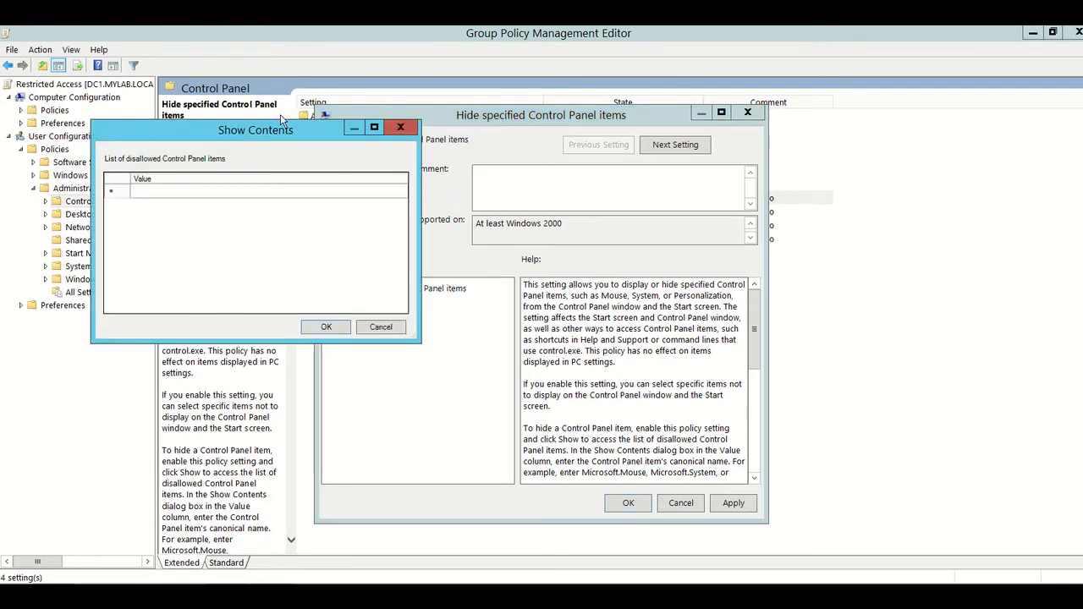
left_click_drag(292, 140, 605, 234)
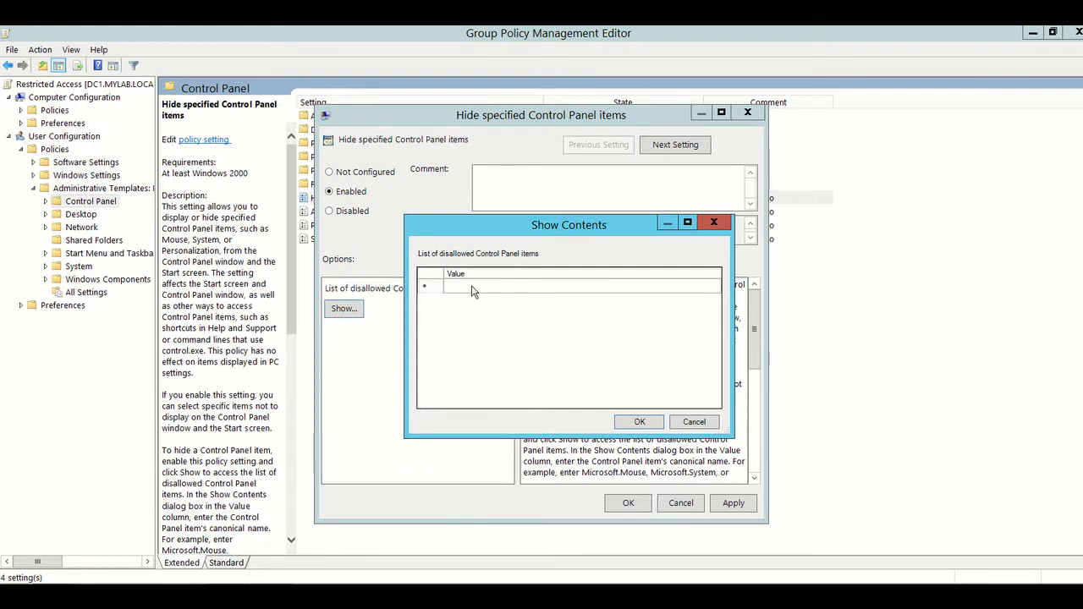
left_click(472, 289)
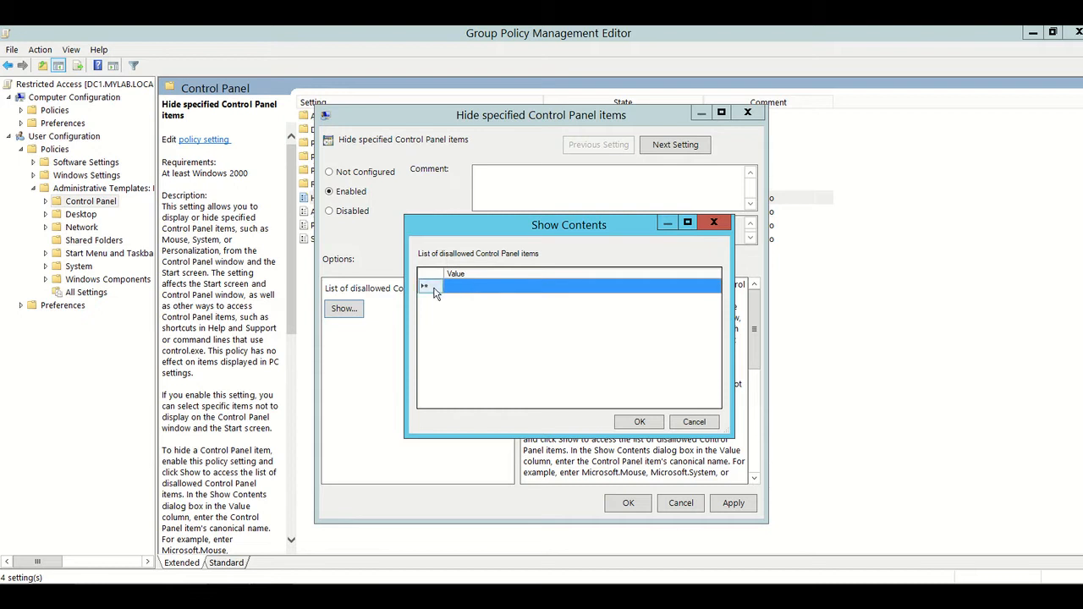
left_click(469, 286)
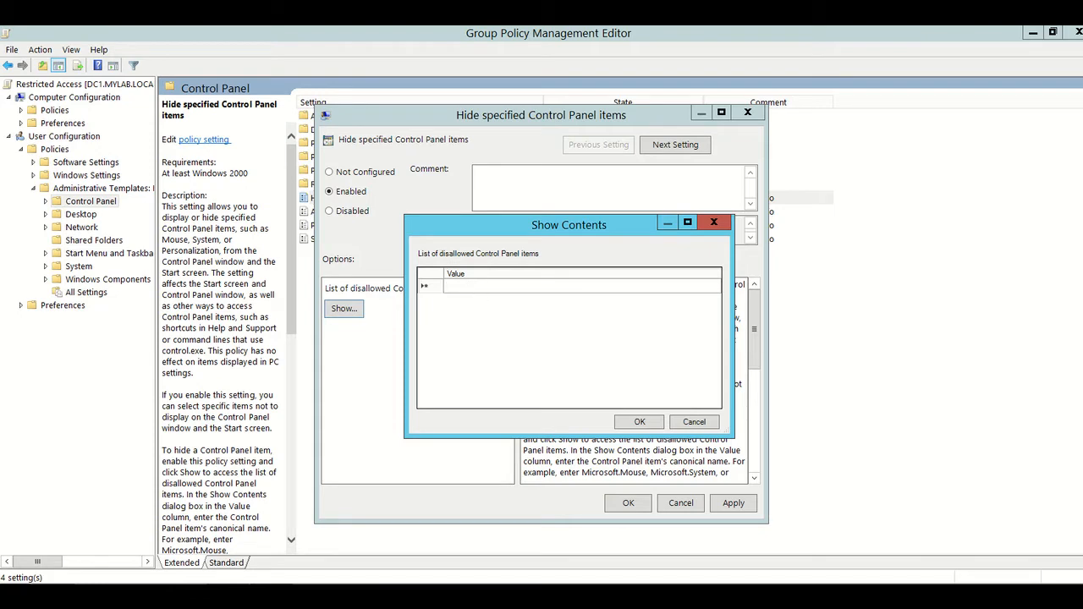
Switch to the Control Panel, show all items as large icons to examine their names, and return to the disallowed items list.
right_click(16, 594)
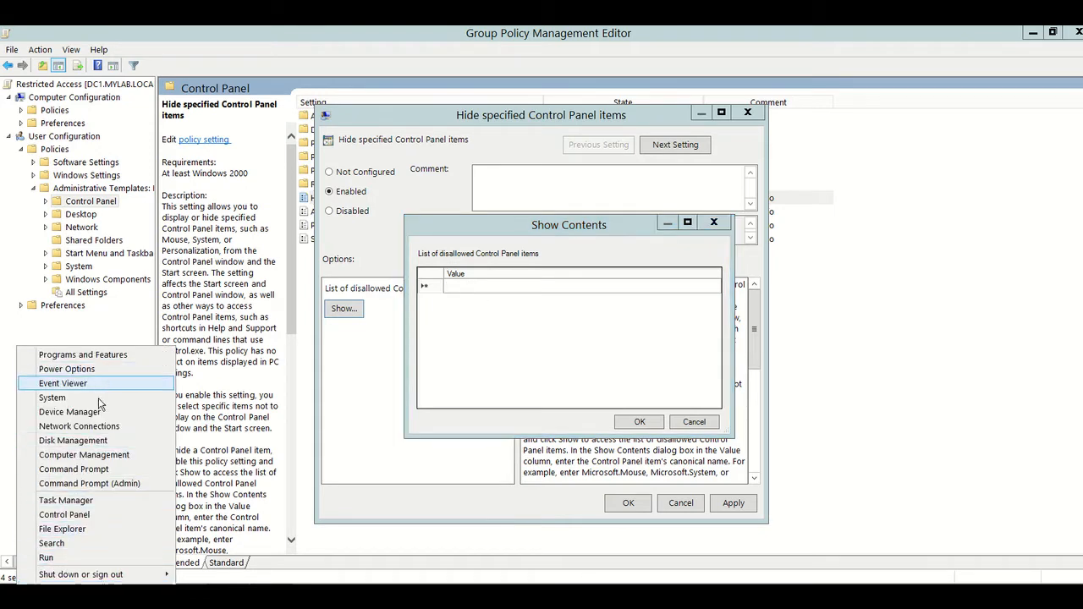
left_click(85, 516)
left_click_drag(418, 136, 311, 115)
left_click(662, 162)
left_click(687, 204)
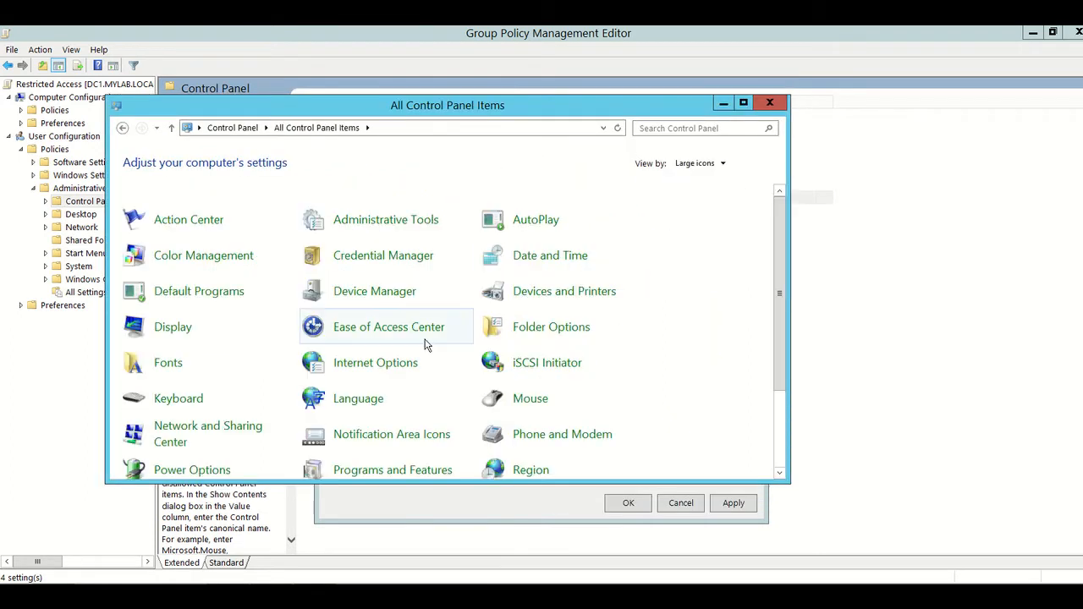
scroll(425, 344, "down", 1)
scroll(426, 345, "up", 1)
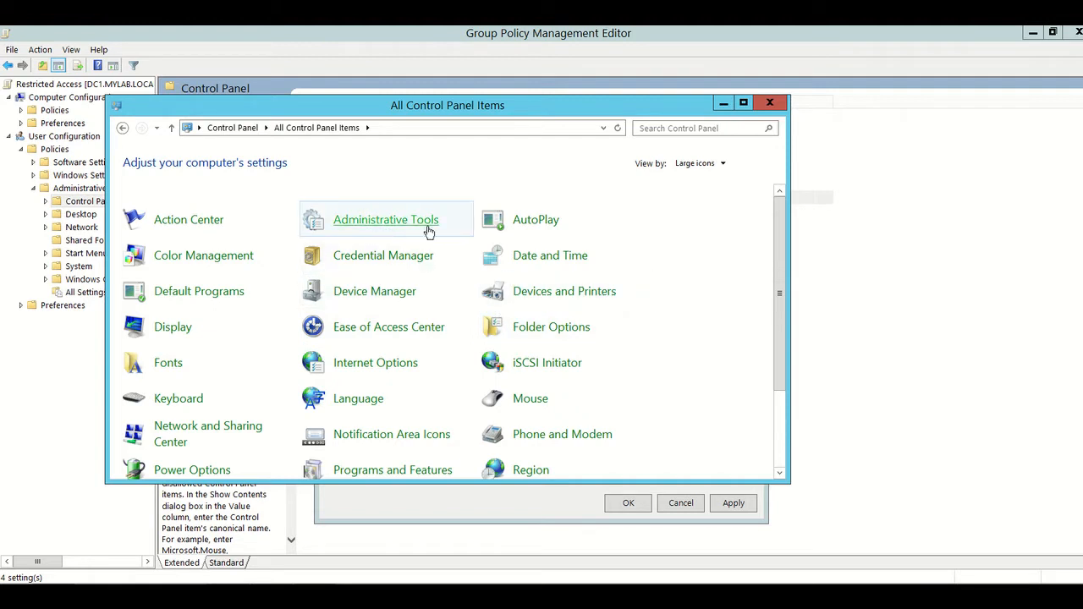
scroll(364, 360, "down", 1)
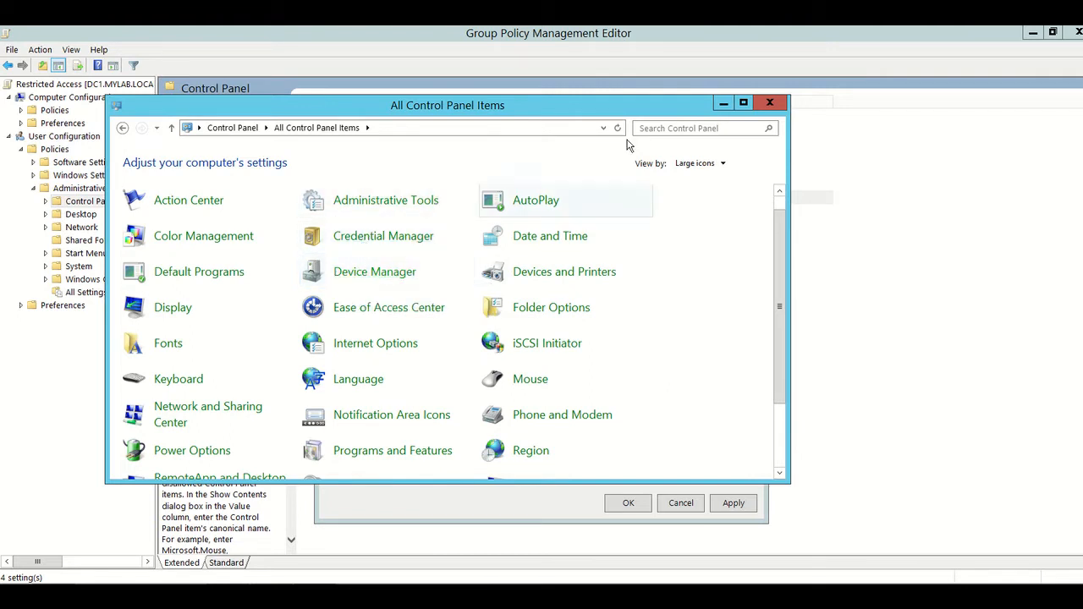
left_click(713, 103)
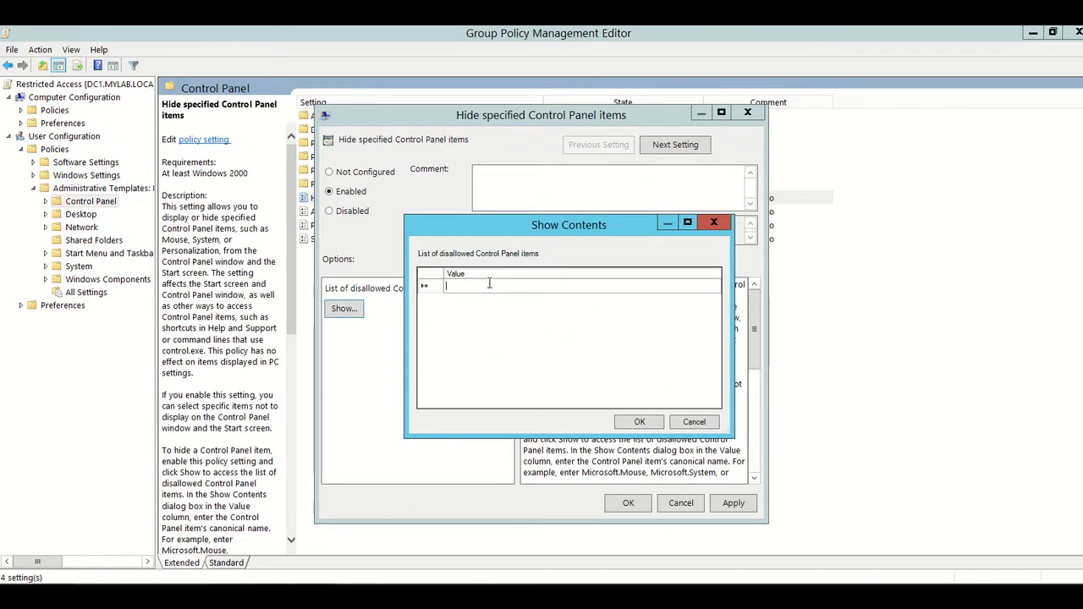
Add Administrative Tools and Device Manager to the disallowed Control Panel items and apply the policy setting.
type("Admin")
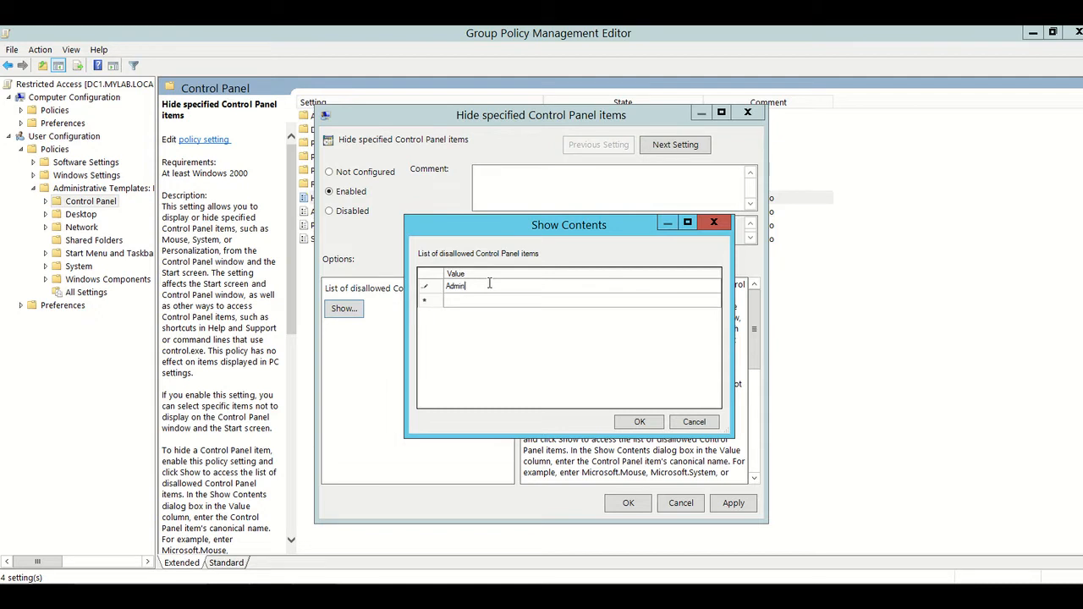
type("istrative Tools")
left_click(525, 301)
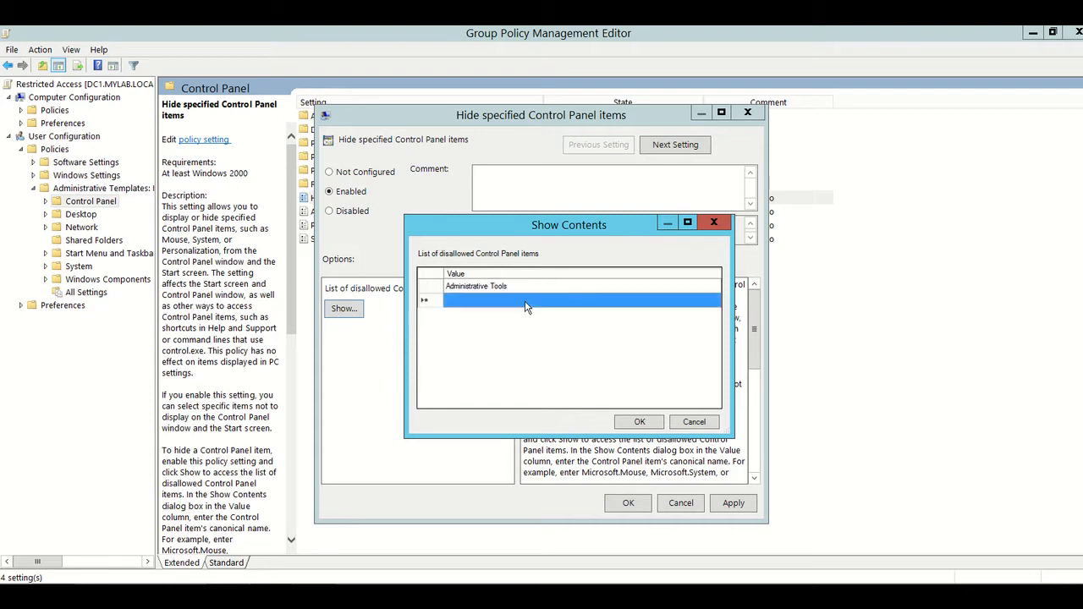
type("Device ")
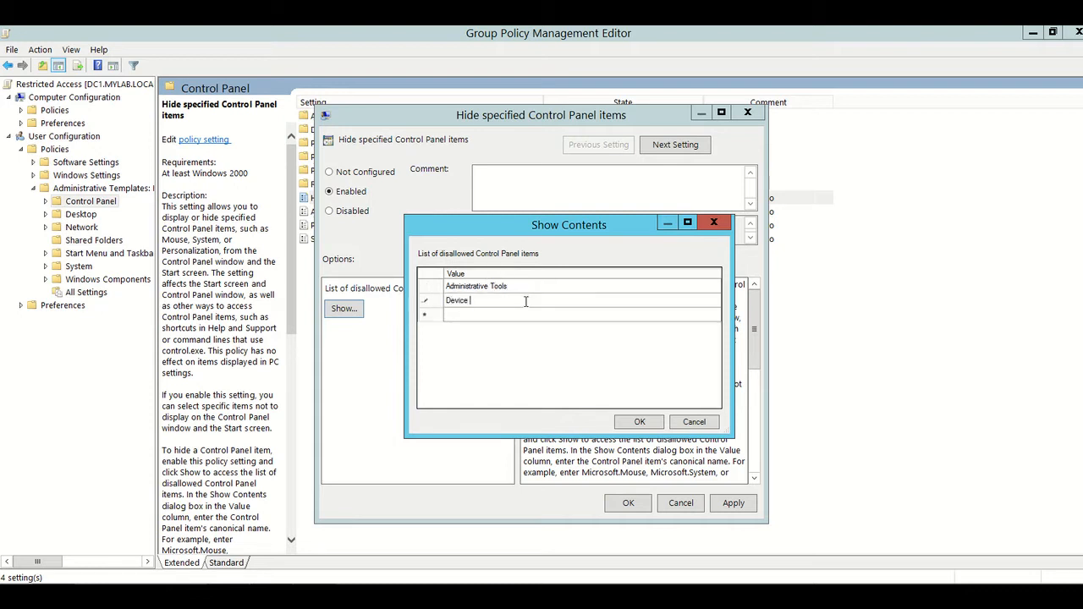
type("Manager")
left_click(640, 426)
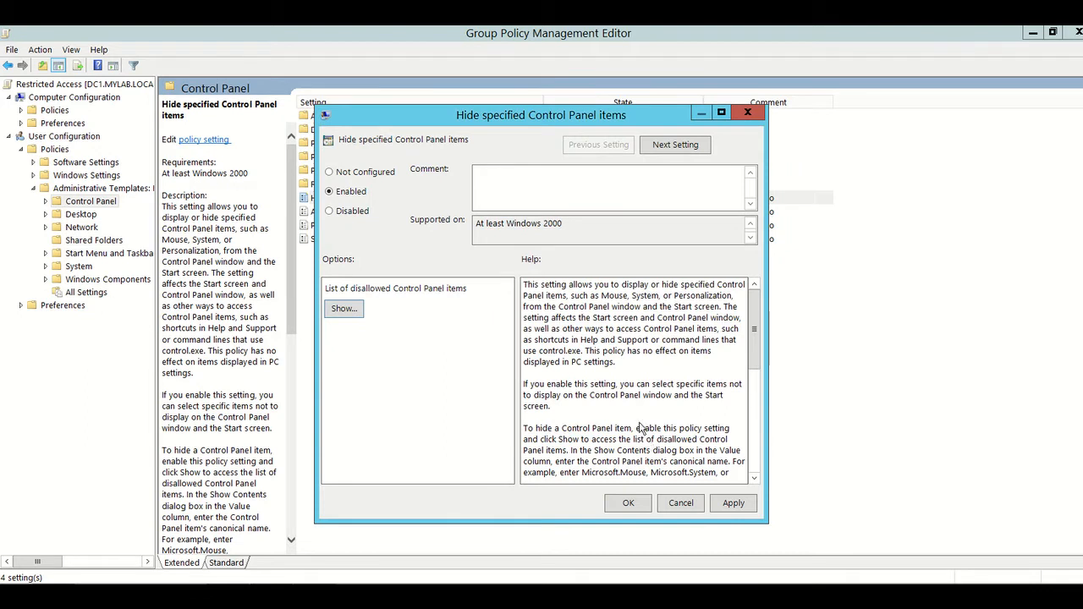
left_click(733, 504)
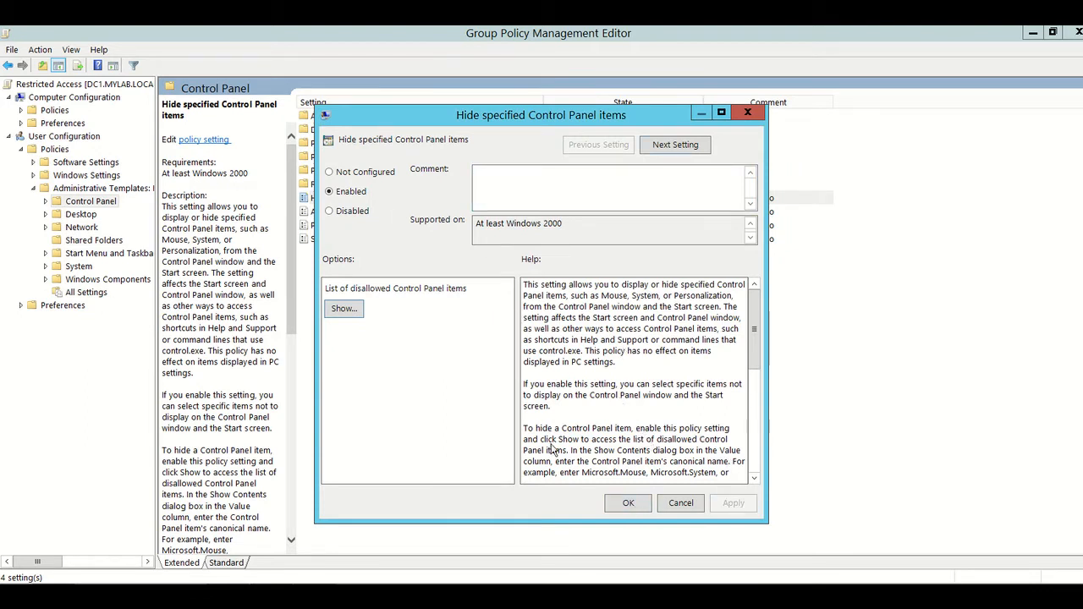
left_click(630, 503)
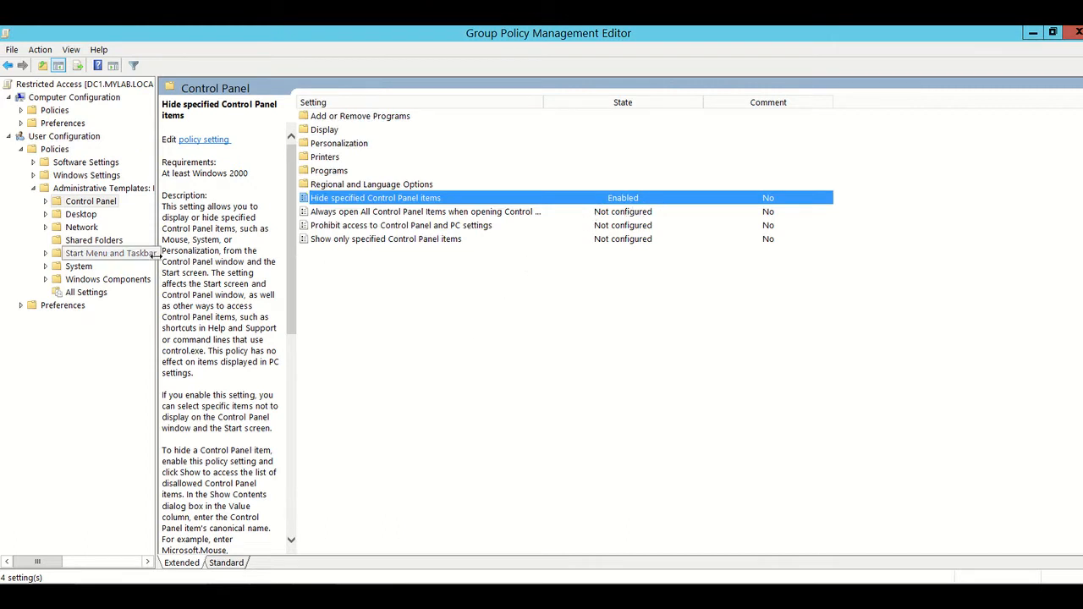
Expand the Windows Components folder under the user Administrative Templates, widening the tree pane to fit its folder names.
left_click_drag(156, 256, 217, 257)
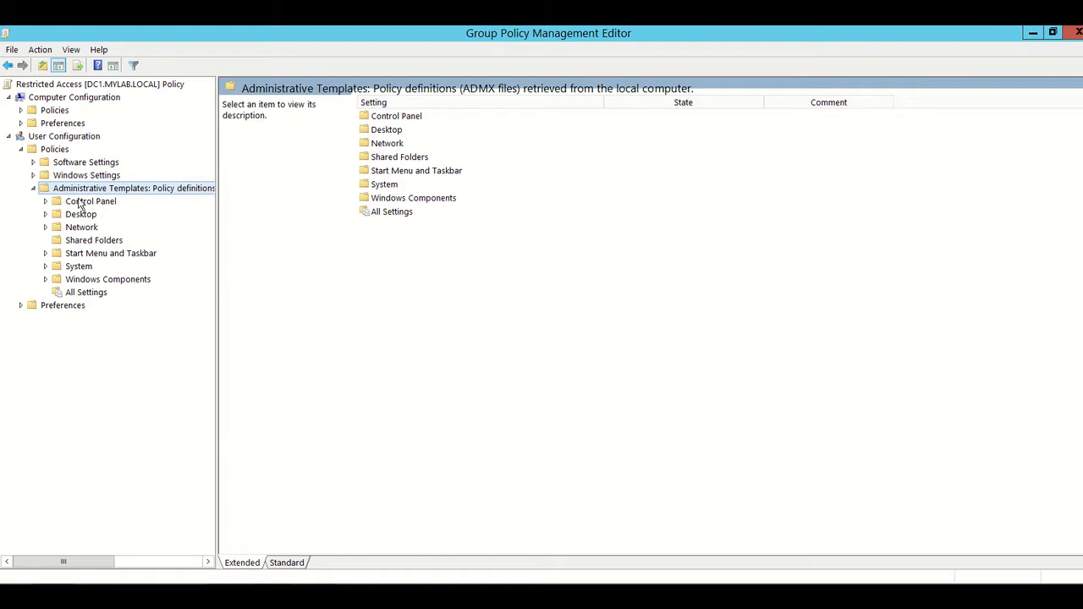
left_click(34, 190)
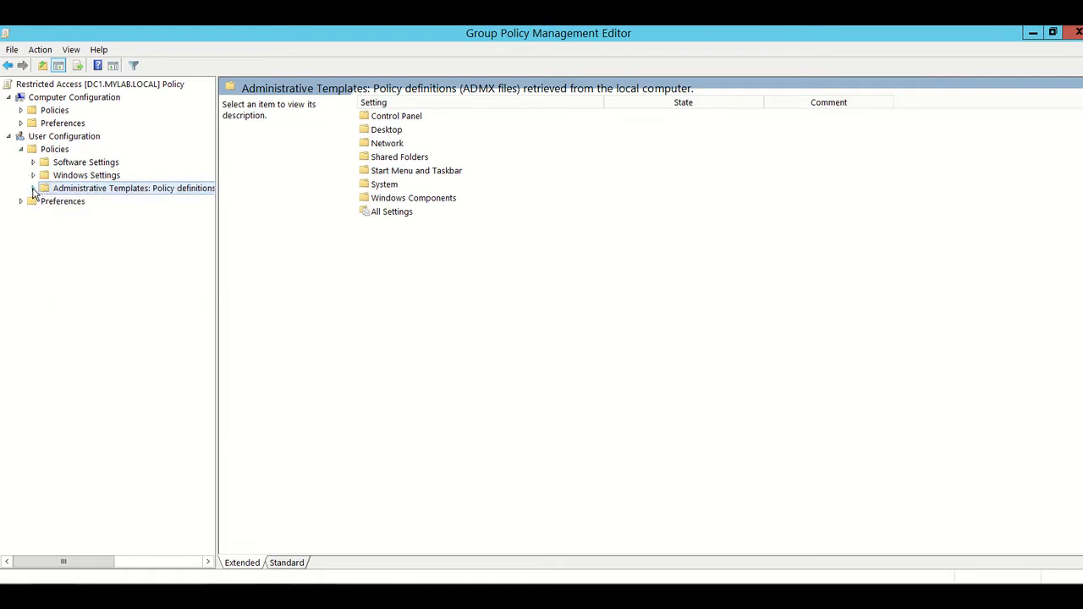
left_click(33, 190)
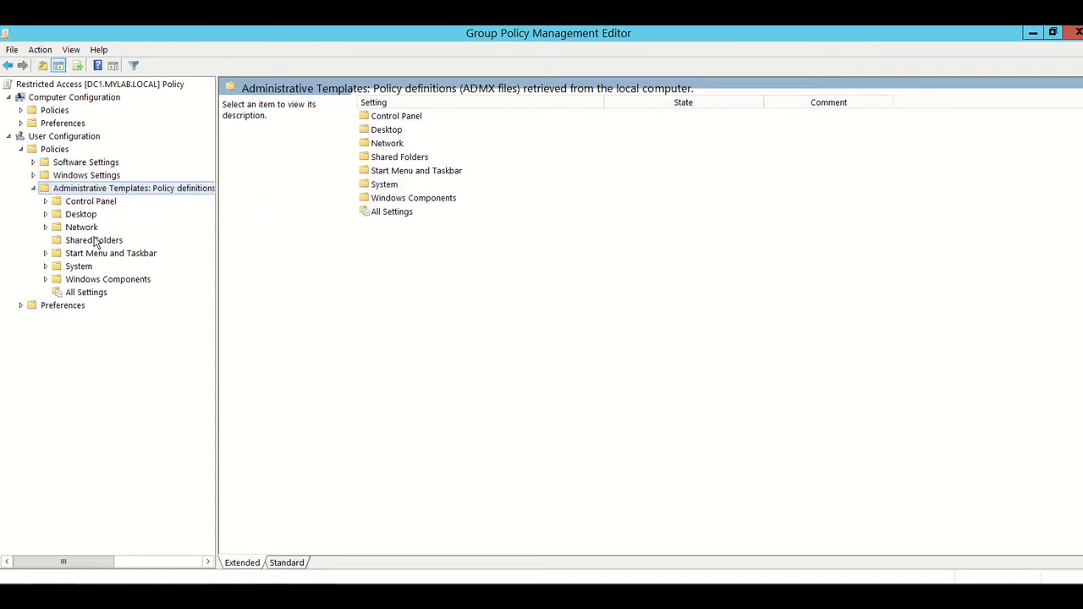
left_click(46, 279)
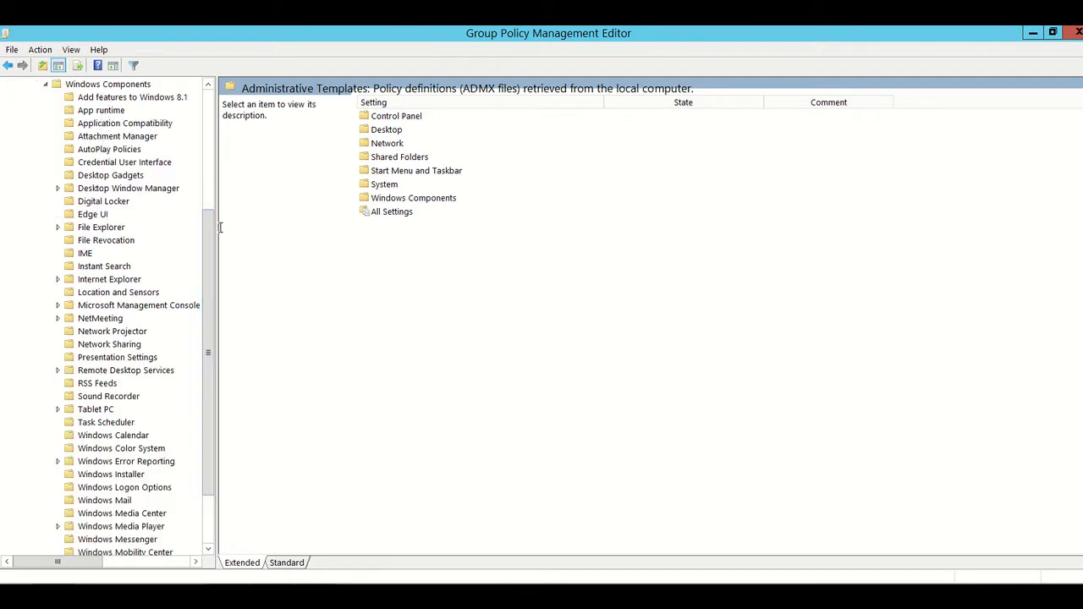
left_click_drag(213, 228, 239, 280)
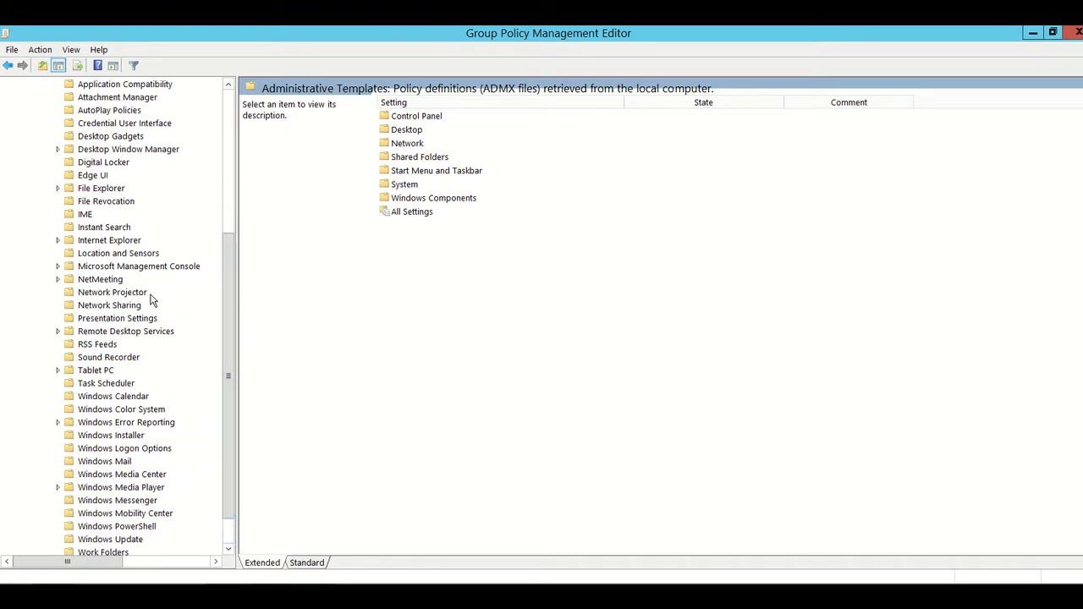
Enable the File Explorer policy Hide these specified drives in My Computer with the option Restrict C drive only, and apply it.
left_click(99, 189)
left_click(413, 362)
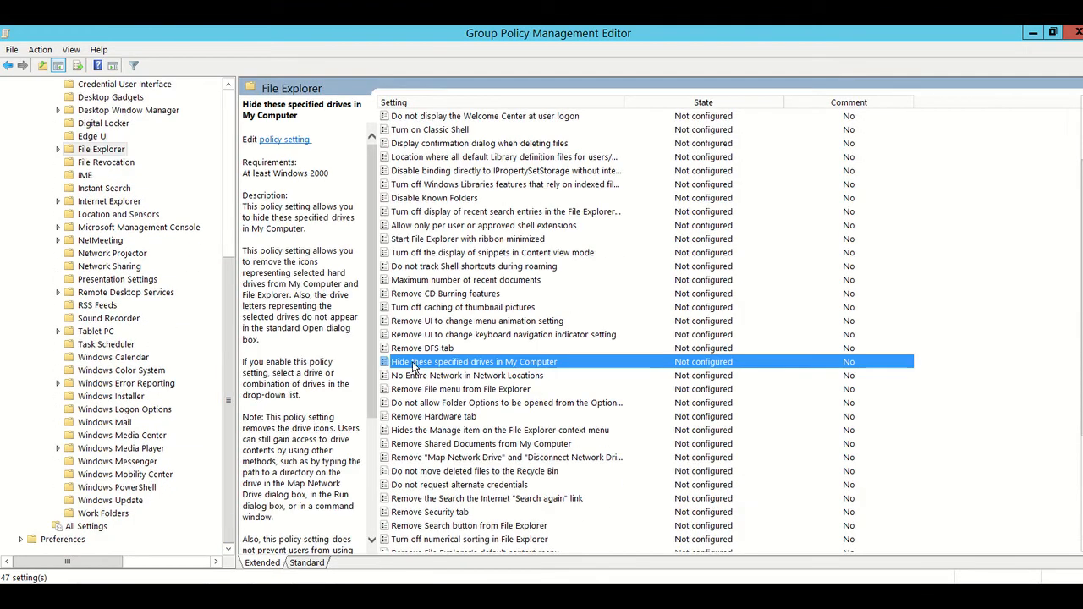
double_click(462, 366)
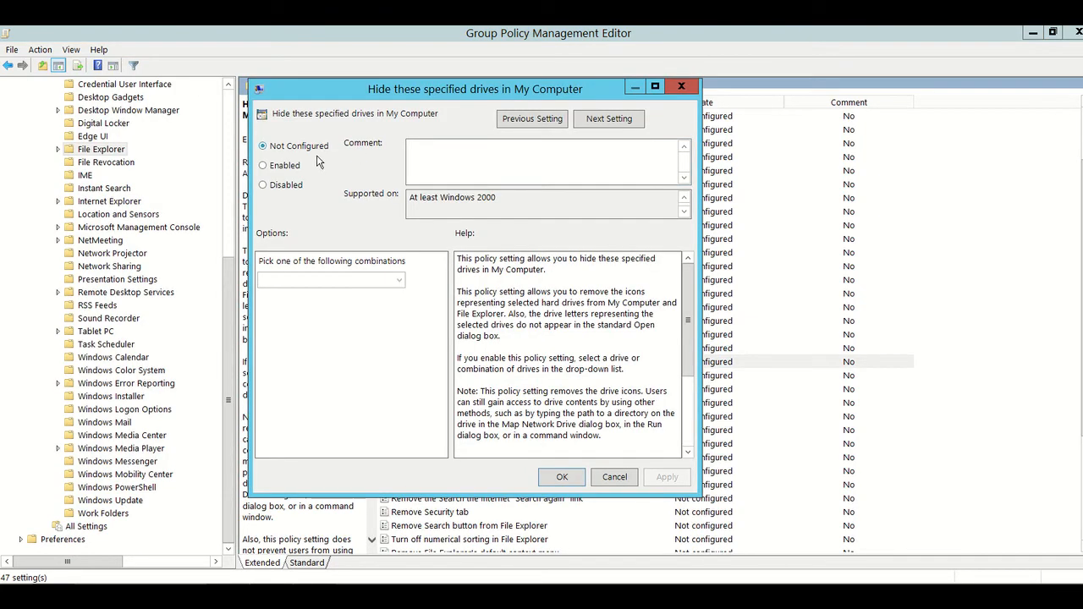
left_click(285, 173)
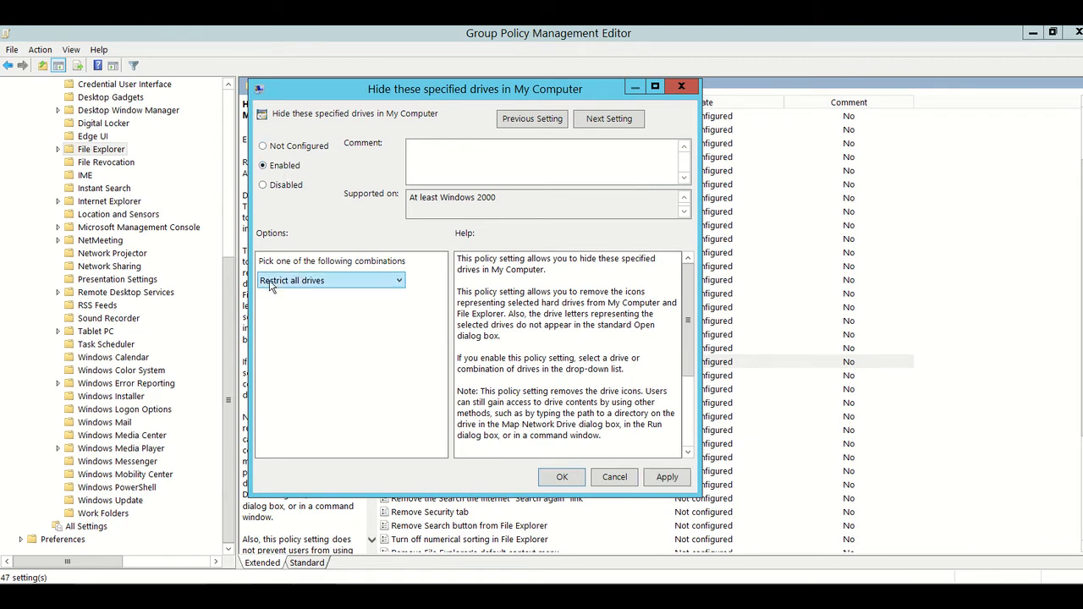
left_click(345, 284)
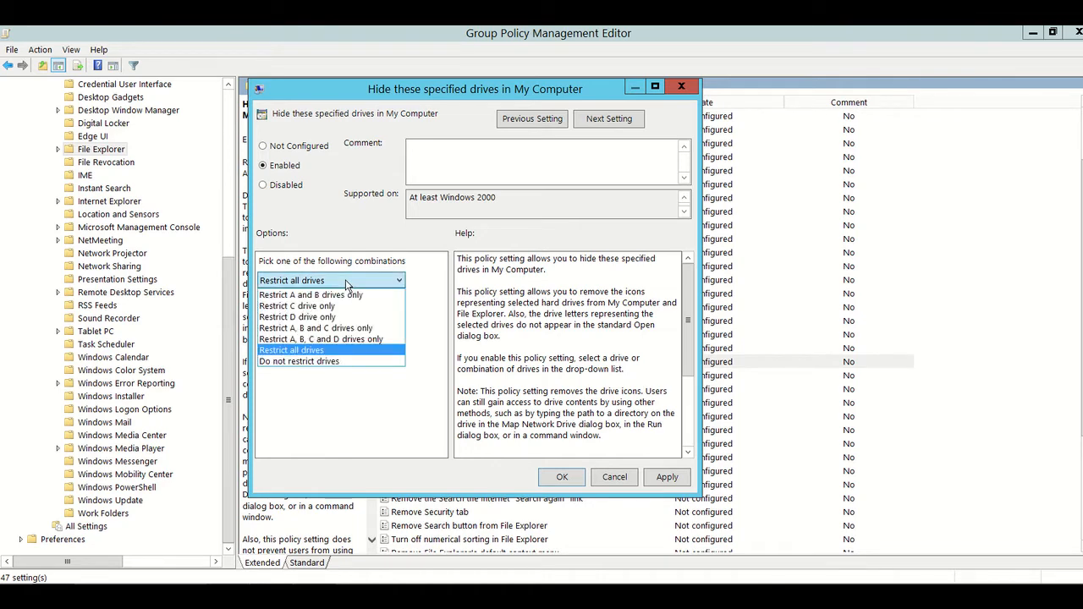
left_click(312, 307)
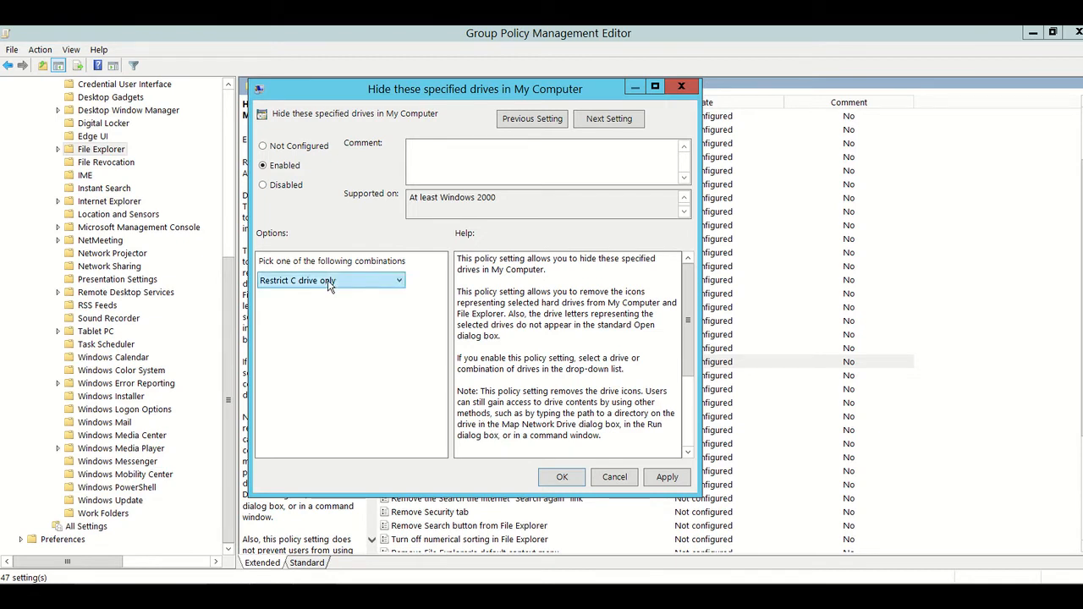
left_click(666, 481)
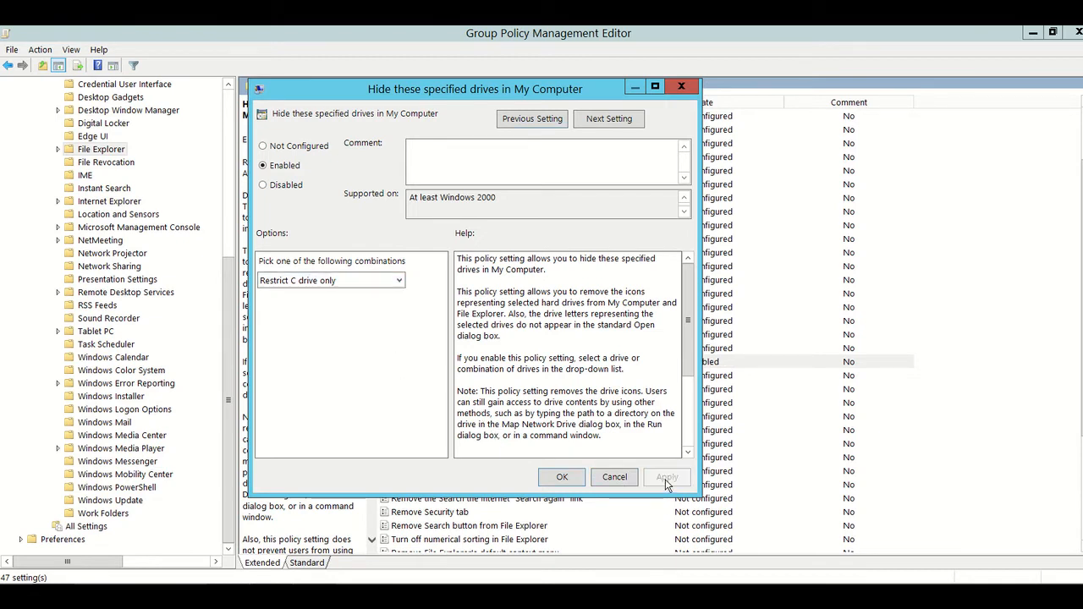
left_click(573, 479)
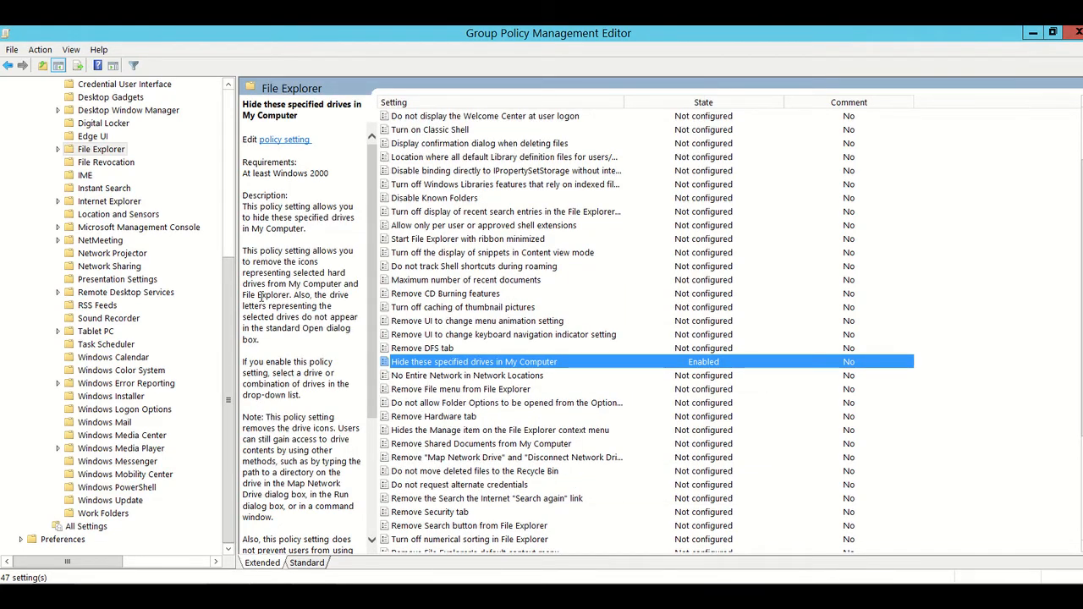
Collapse Windows Components and open the Desktop subfolder inside the Desktop administrative templates of the user configuration.
scroll(54, 264, "up", 6)
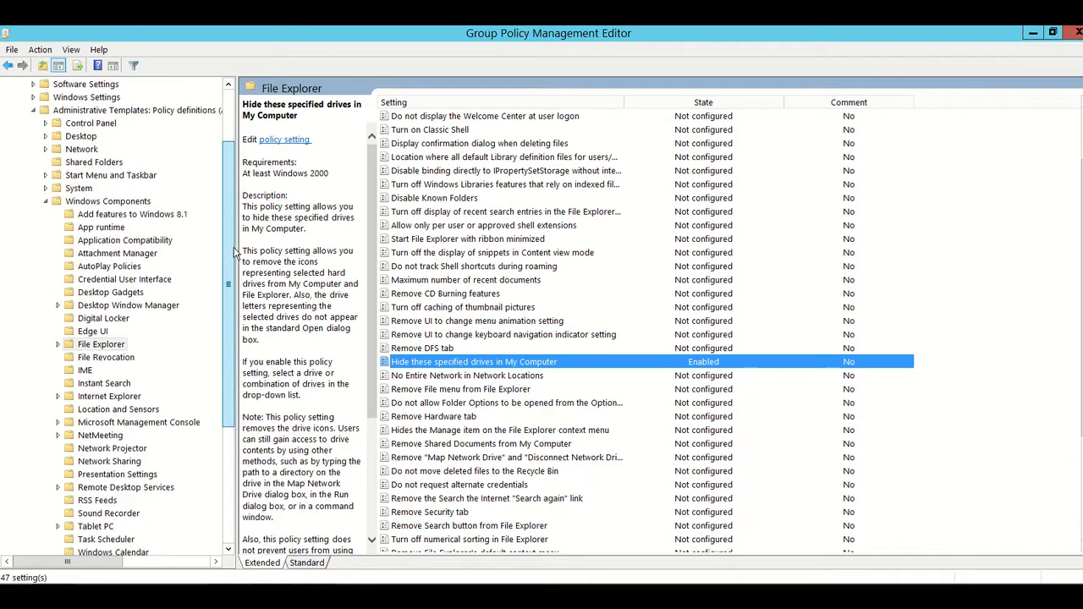
left_click(46, 254)
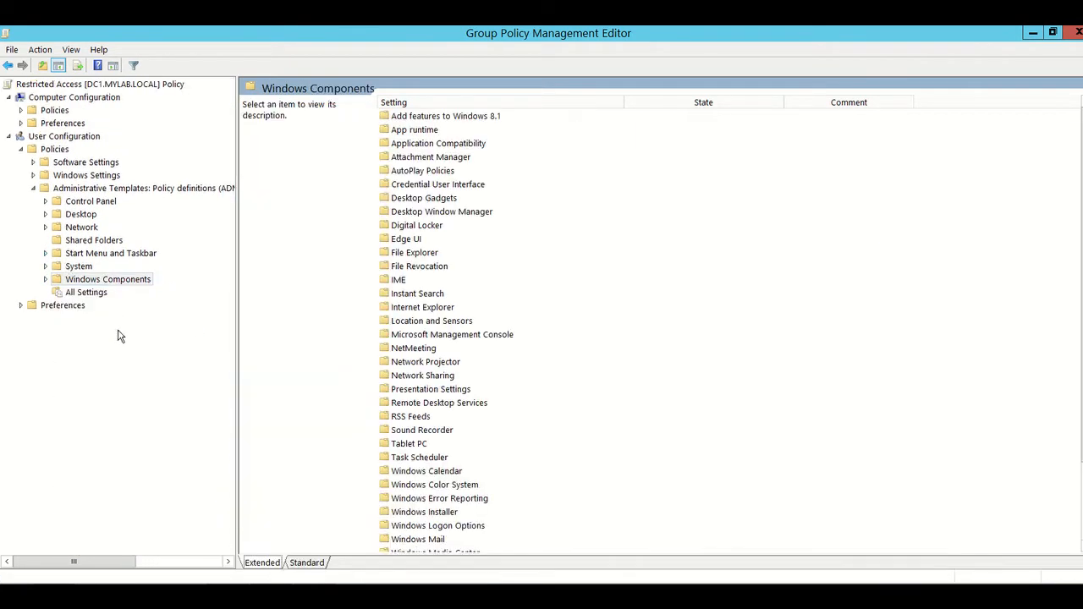
left_click(82, 217)
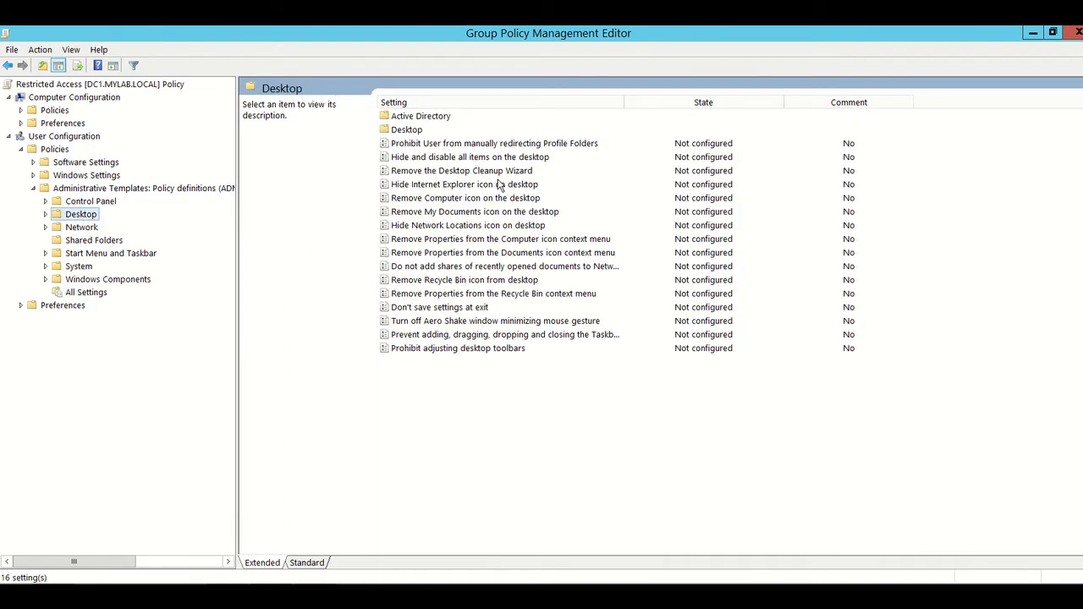
double_click(414, 131)
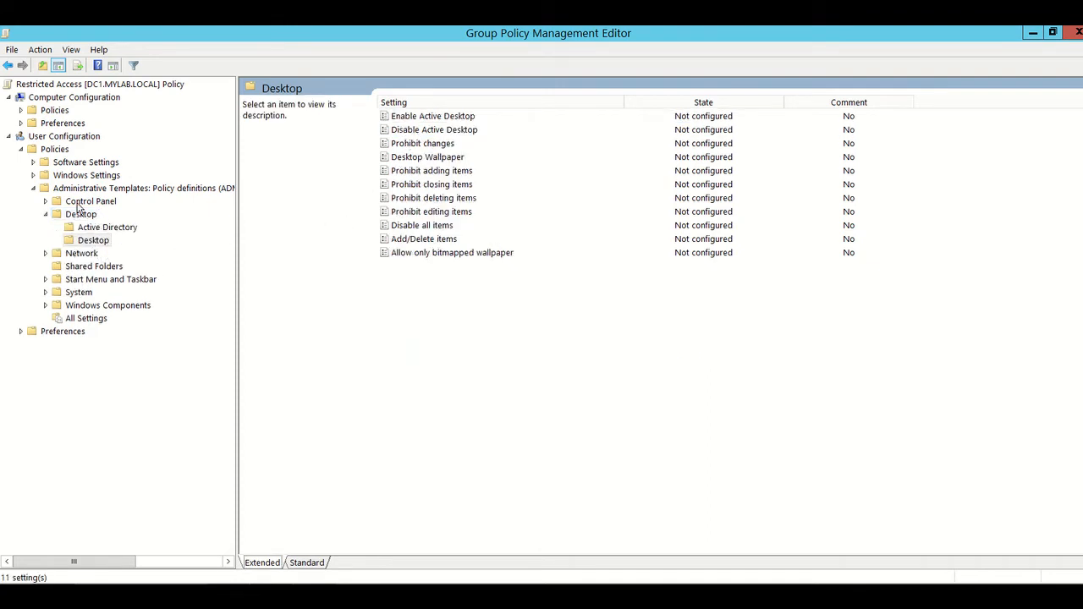
Enable the Desktop Wallpaper policy and enter C:\temp\wallpaper as the wallpaper name.
left_click(441, 161)
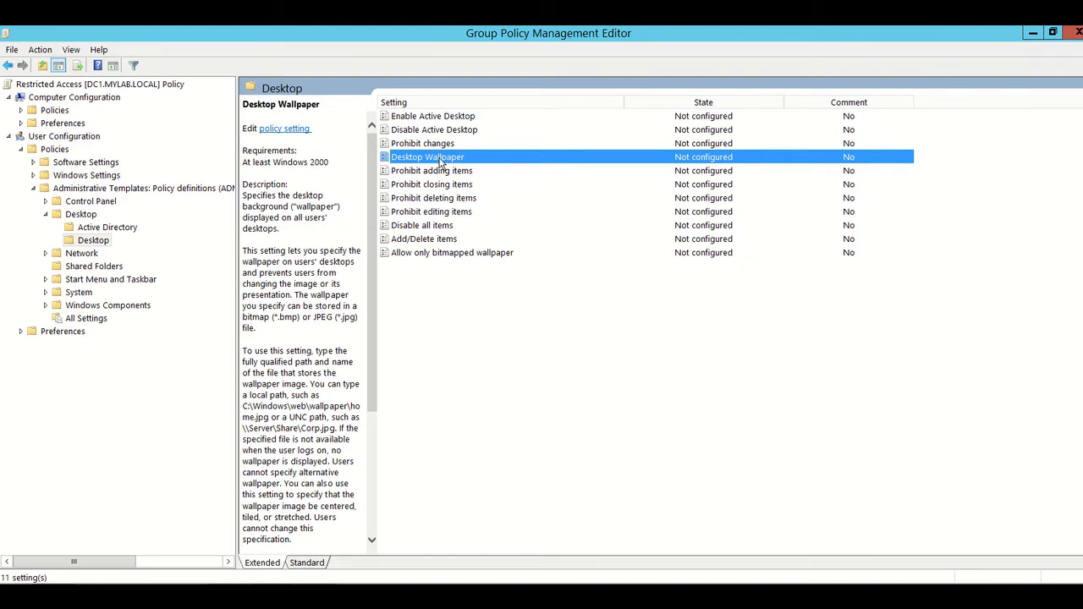
double_click(440, 158)
left_click_drag(389, 106, 595, 117)
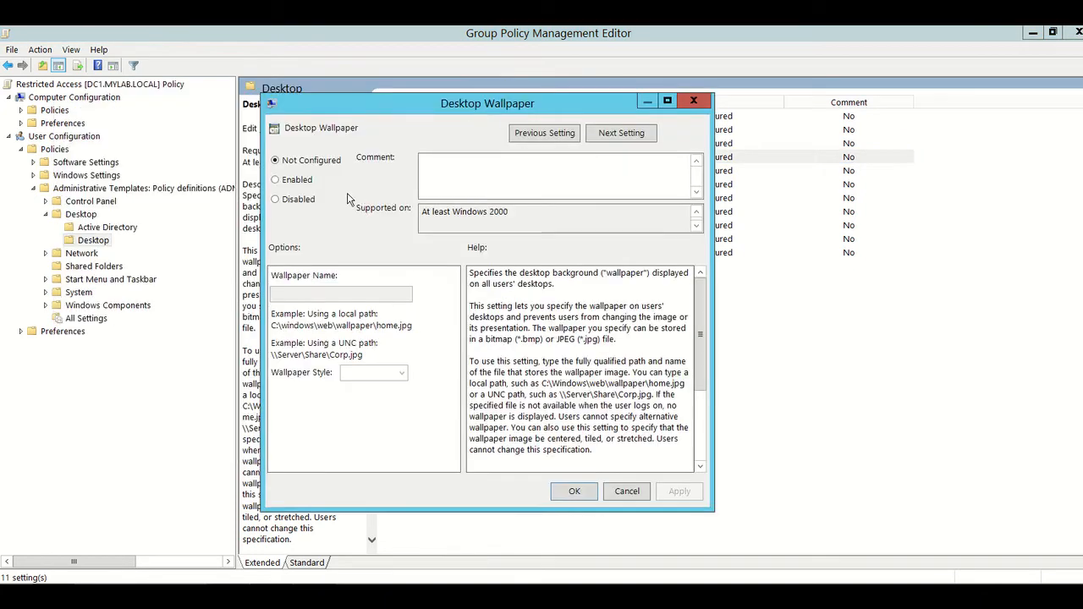
left_click(316, 182)
left_click(331, 295)
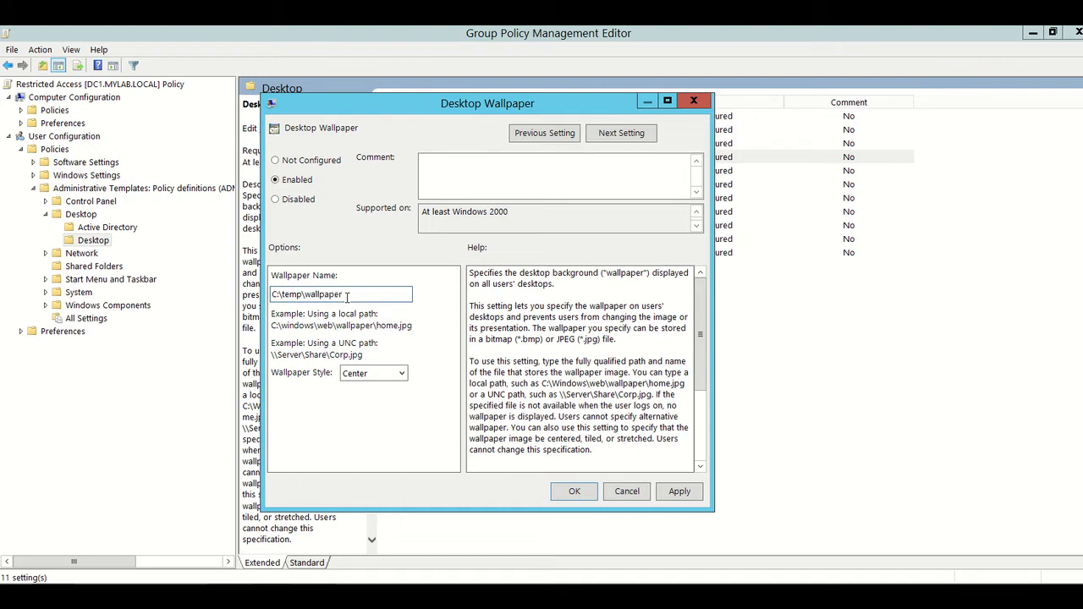
Switch to File Explorer and check the name and type of the wallpaper image in the C:\Temp folder.
key("super+e")
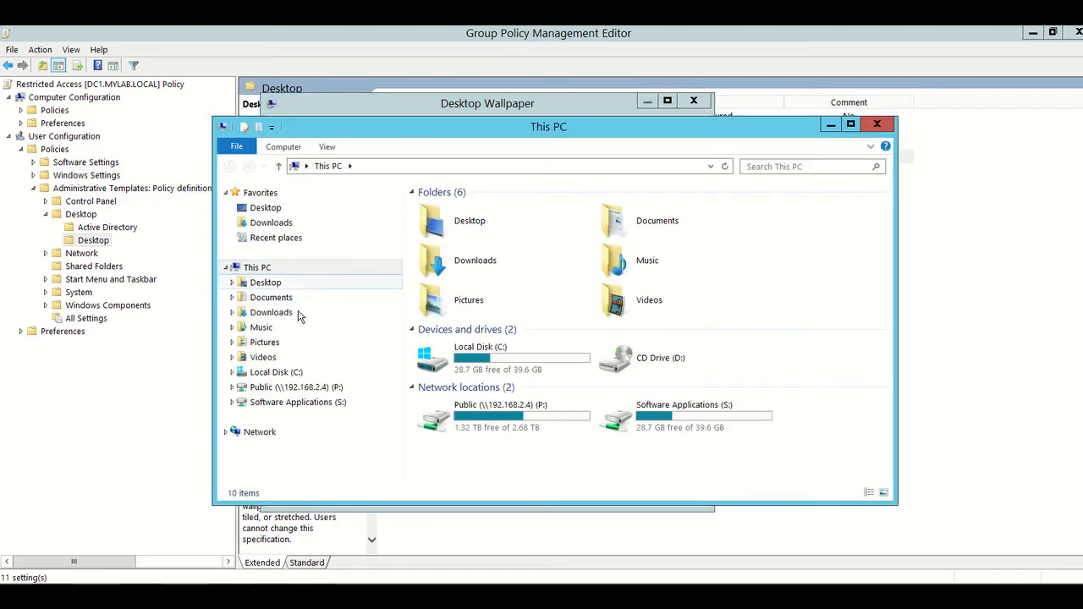
left_click(275, 373)
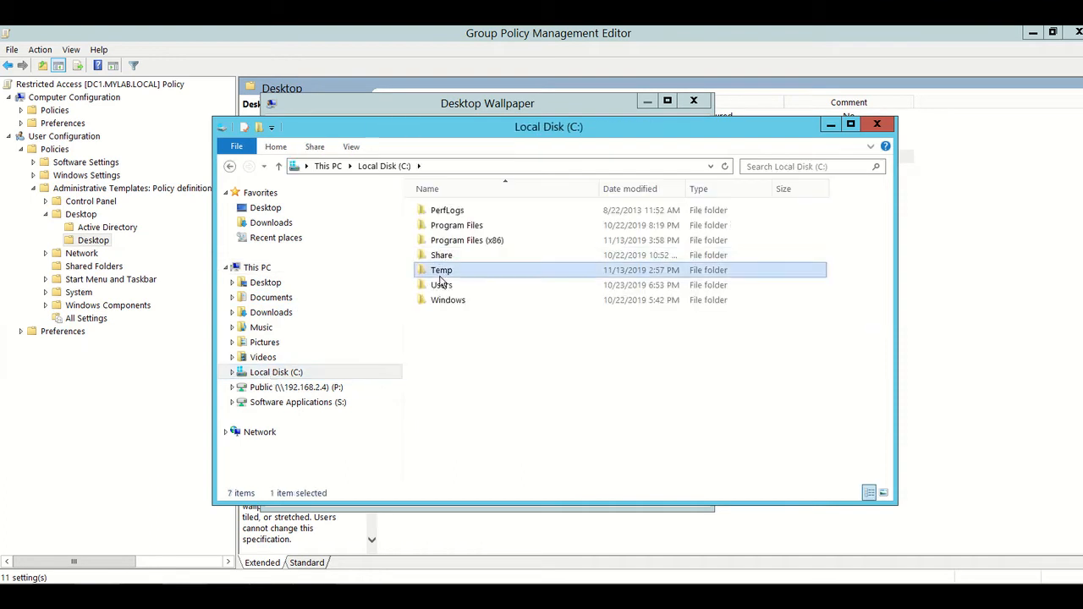
double_click(441, 272)
left_click(476, 211)
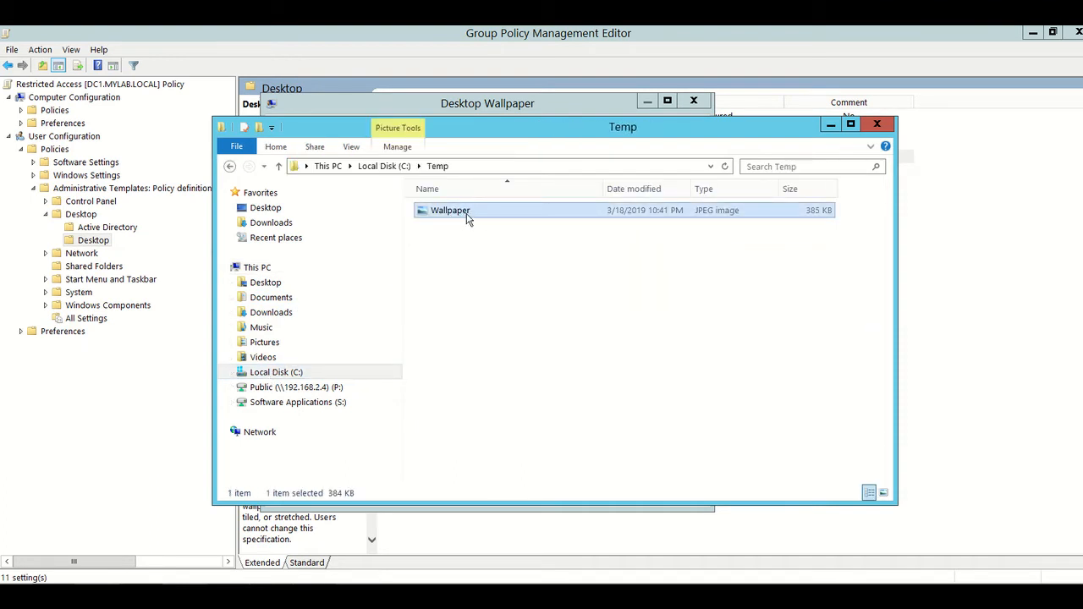
Return to the Desktop Wallpaper policy, complete the wallpaper name as C:\temp\wallpaper.jpg, and apply the setting.
left_click(830, 125)
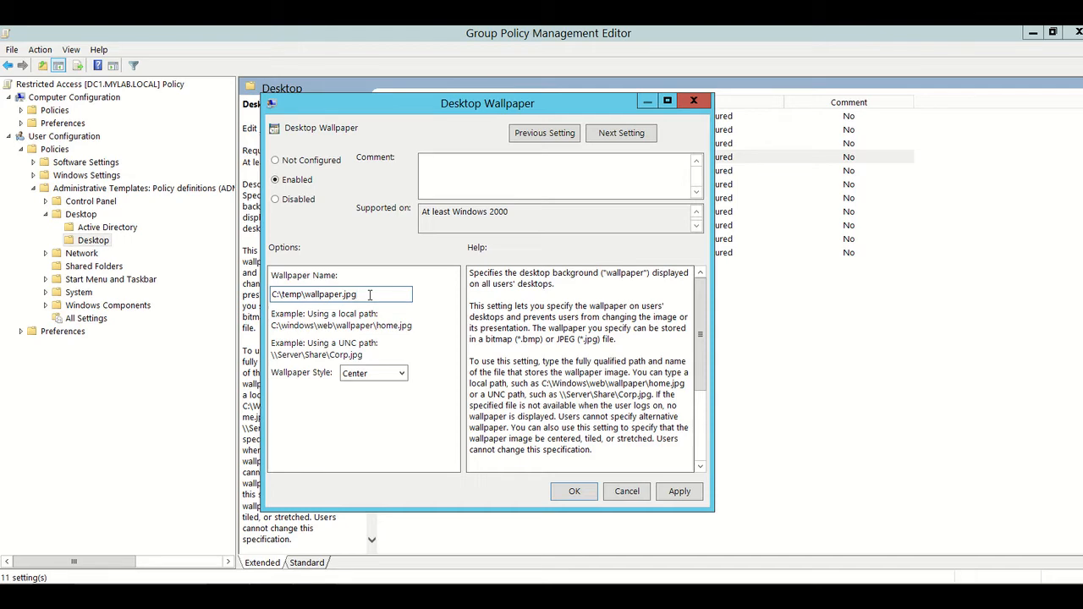
left_click(679, 492)
left_click(573, 493)
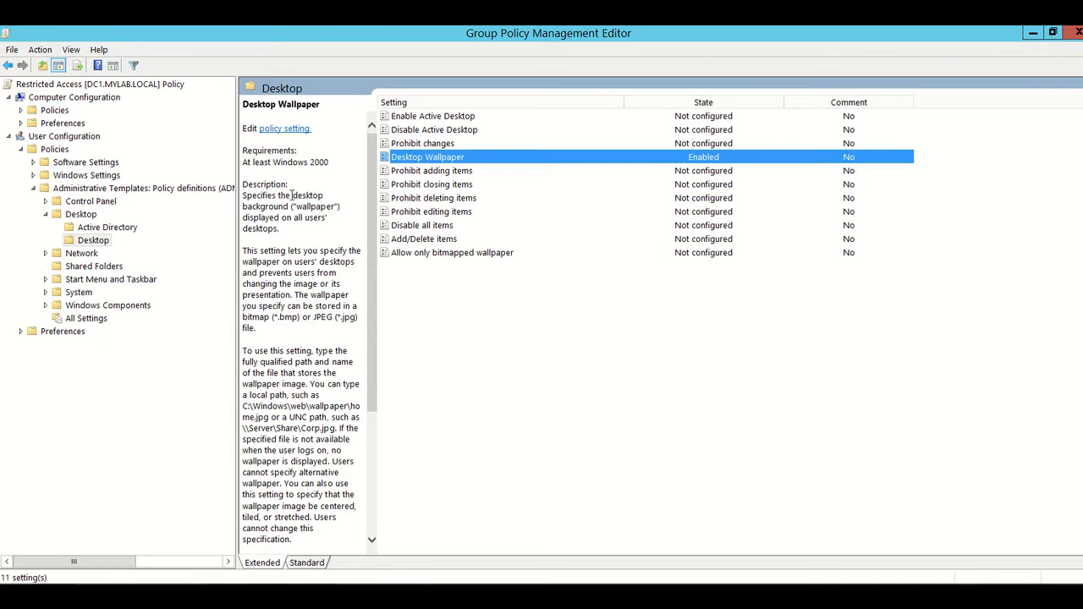
Restore the policy editor to a smaller window and leave it for the Group Policy Management console.
left_click(13, 50)
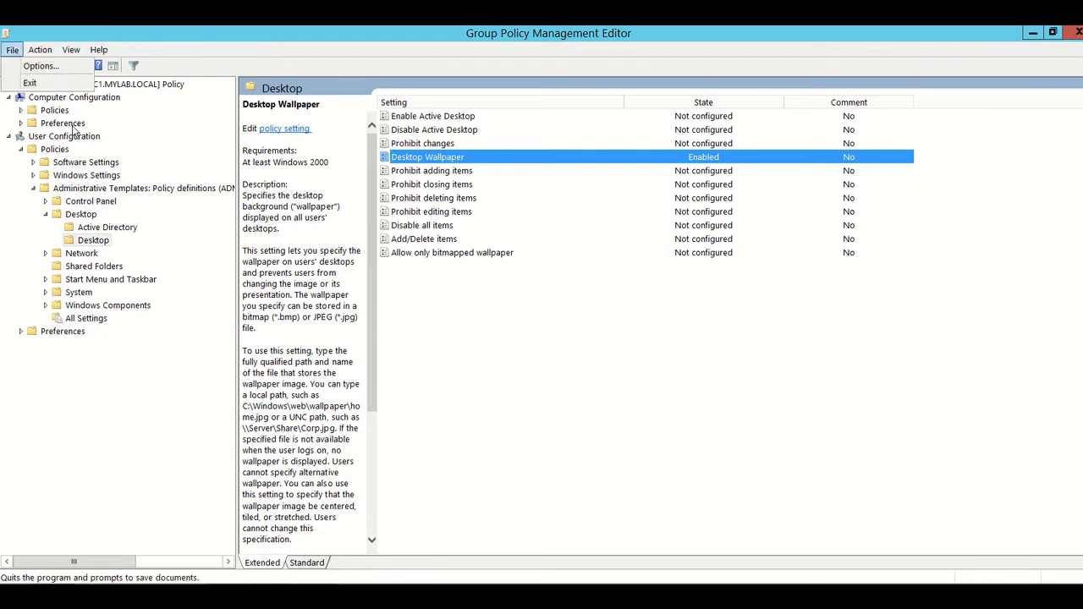
left_click(858, 33)
left_click(1053, 33)
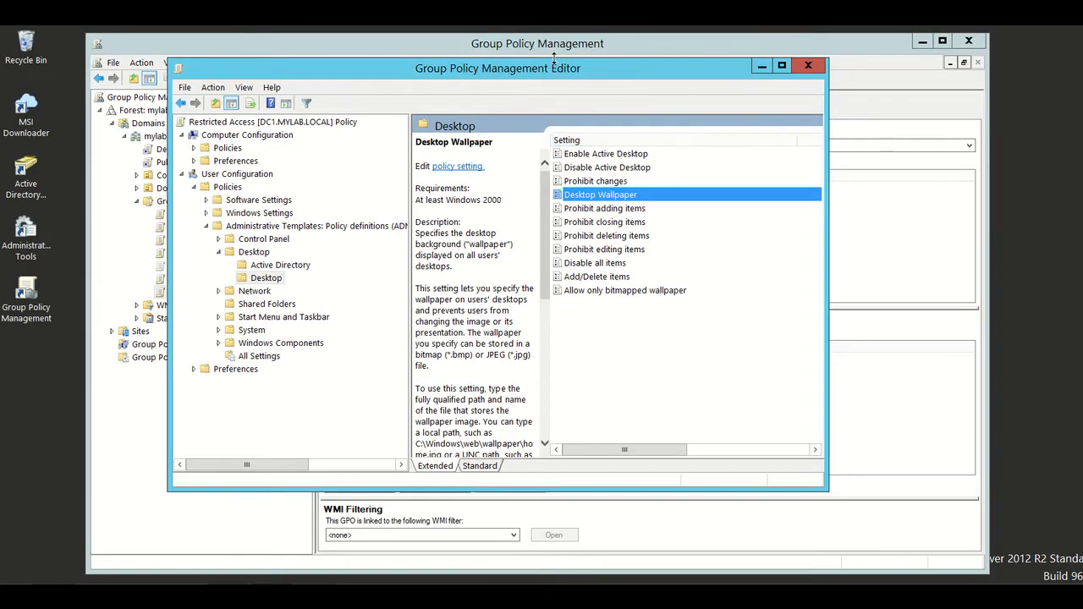
left_click_drag(554, 57, 667, 82)
Link the existing Restricted Access group policy object to the Users_OU organizational unit in the Company folder.
left_click(197, 293)
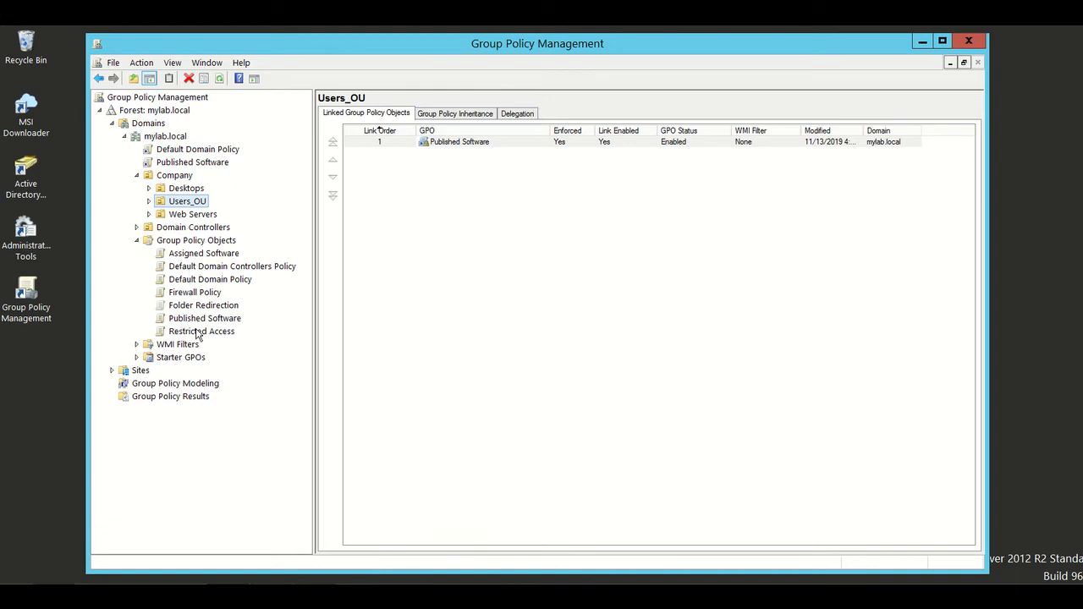
right_click(196, 204)
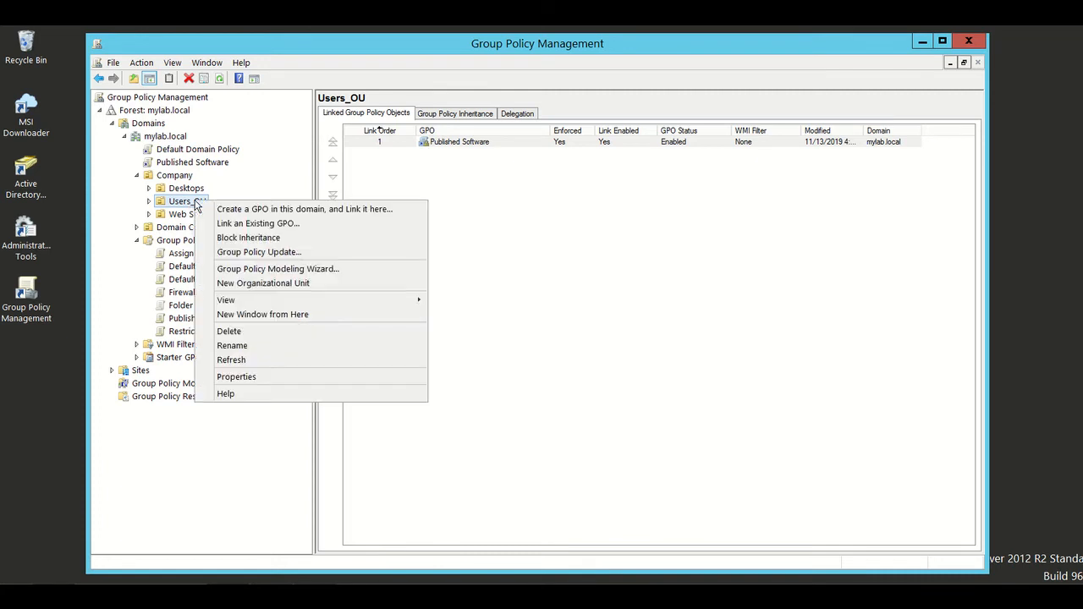
left_click(265, 225)
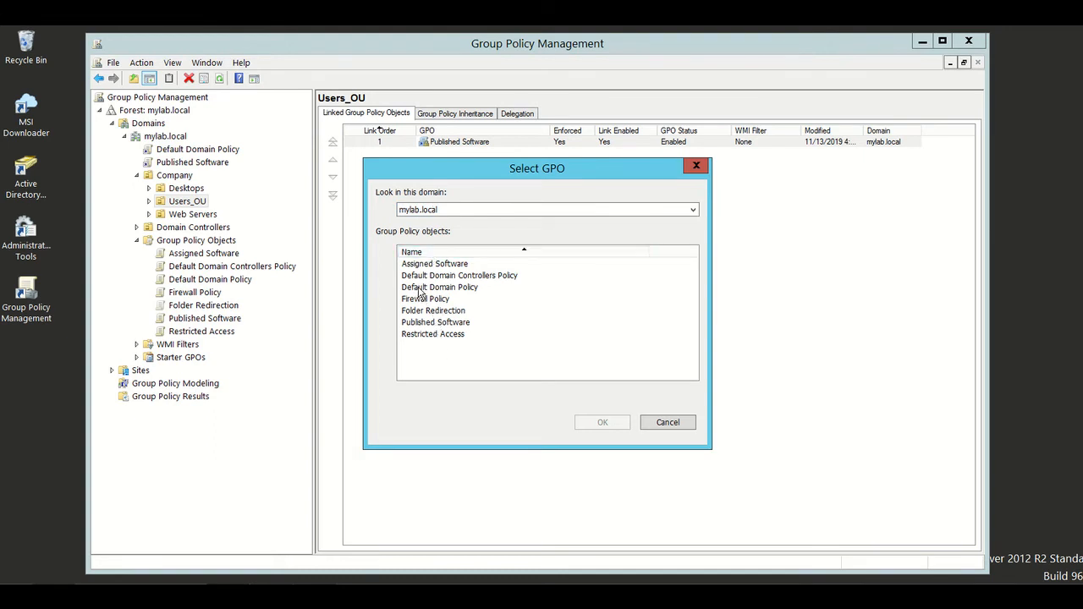
left_click(423, 334)
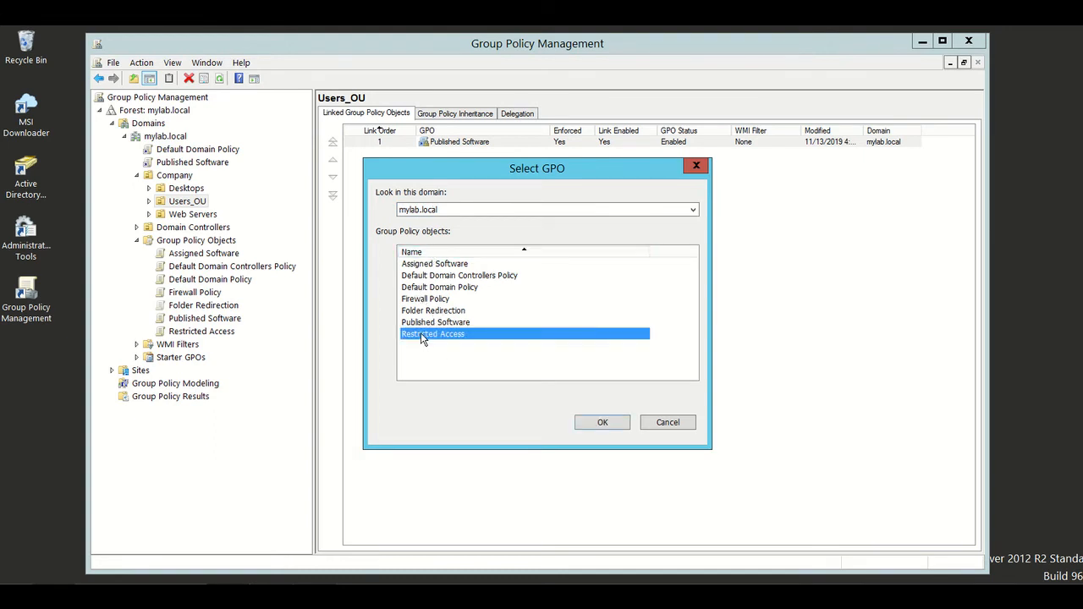
left_click(603, 424)
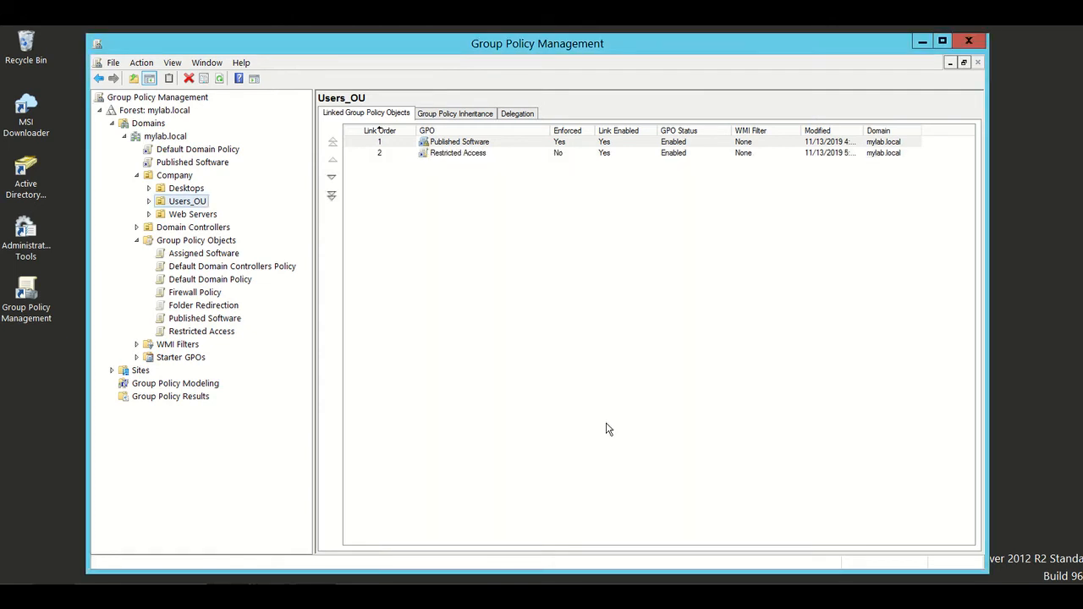
Expand Users_OU and set its Restricted Access link to Enforced.
left_click(479, 196)
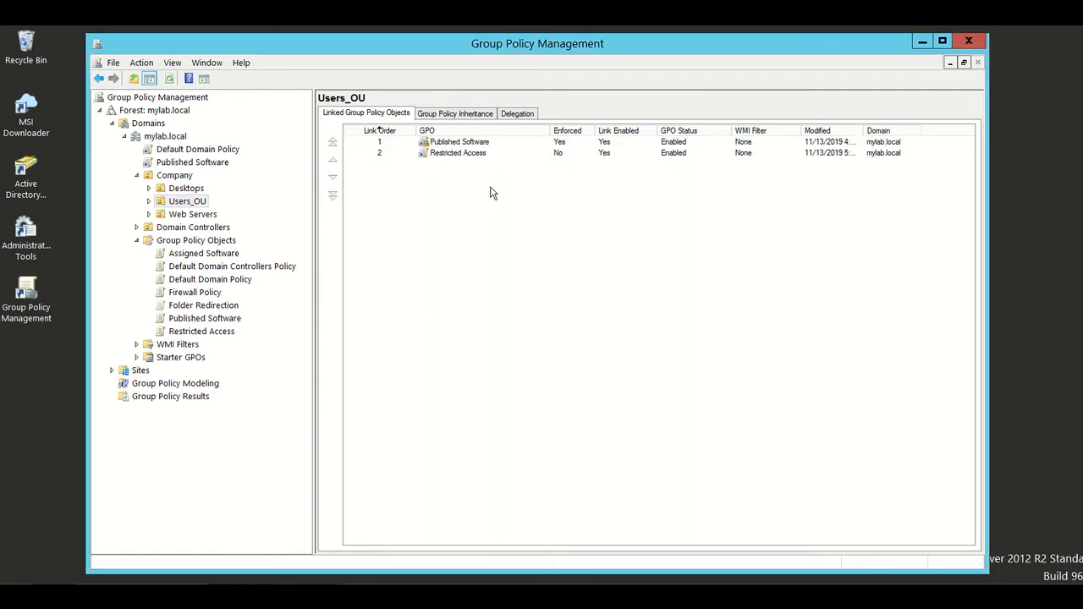
left_click(149, 201)
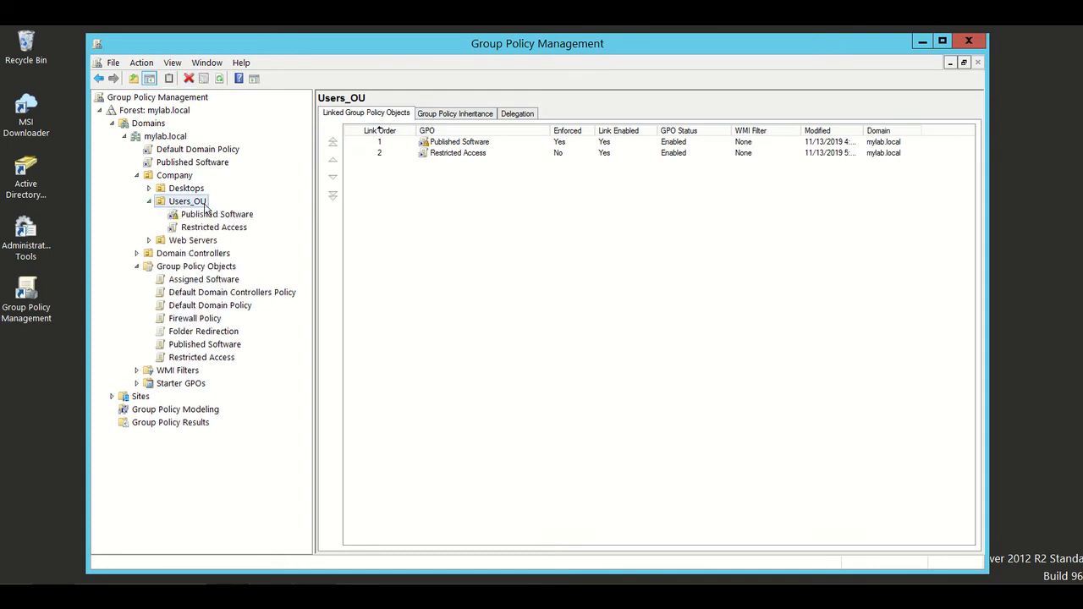
left_click(446, 159)
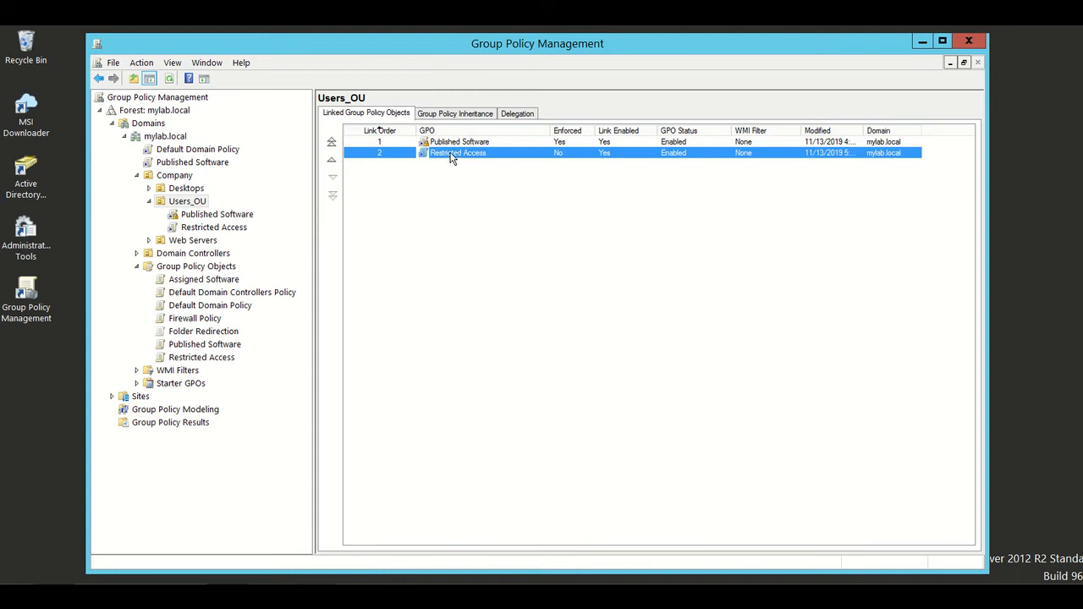
Examine the Restricted Access scope and its settings report, showing the Control Panel, Desktop and File Explorer policies under Administrative Templates.
left_click(195, 227)
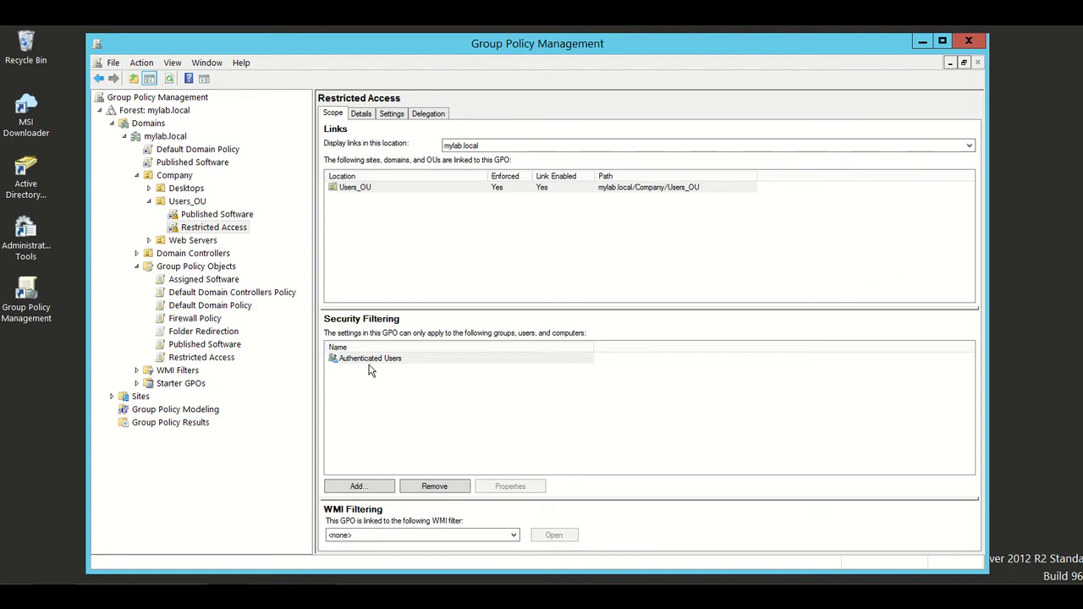
left_click(392, 113)
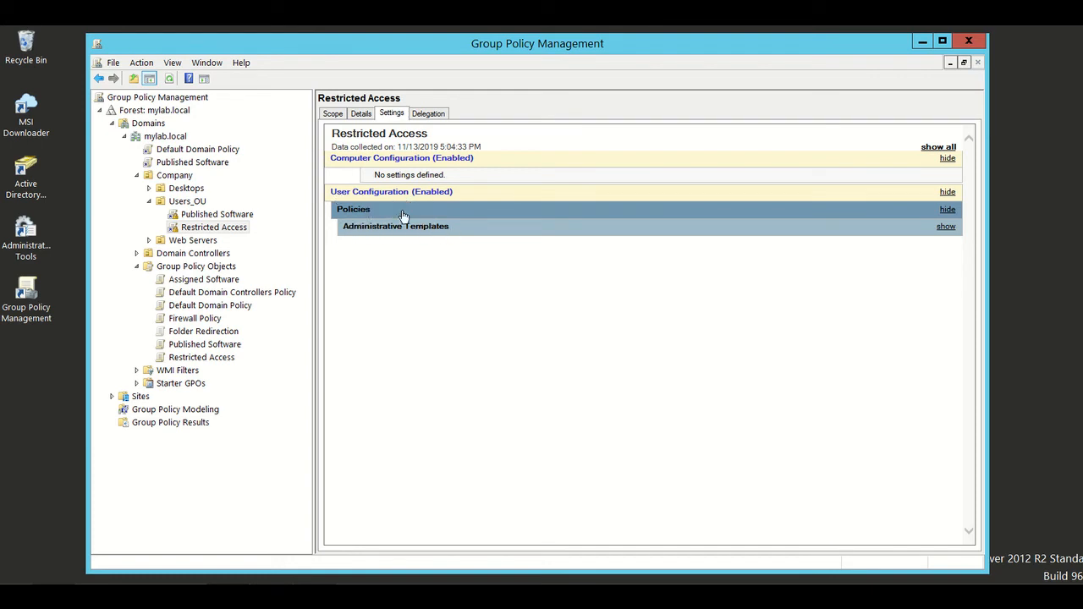
left_click(467, 230)
left_click(447, 259)
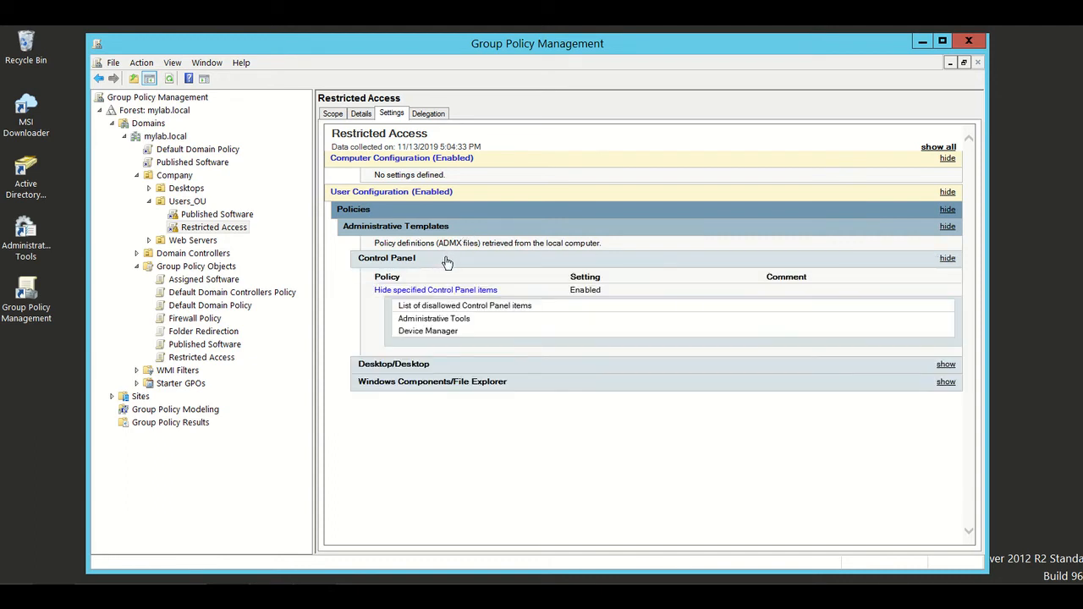
left_click(464, 365)
scroll(465, 370, "down", 1)
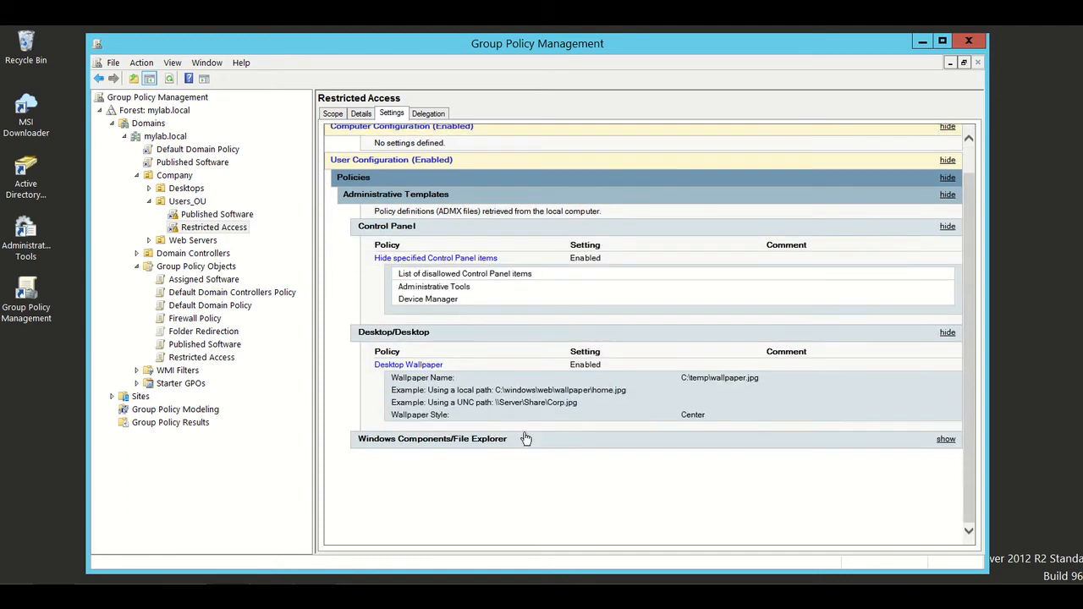
left_click(525, 438)
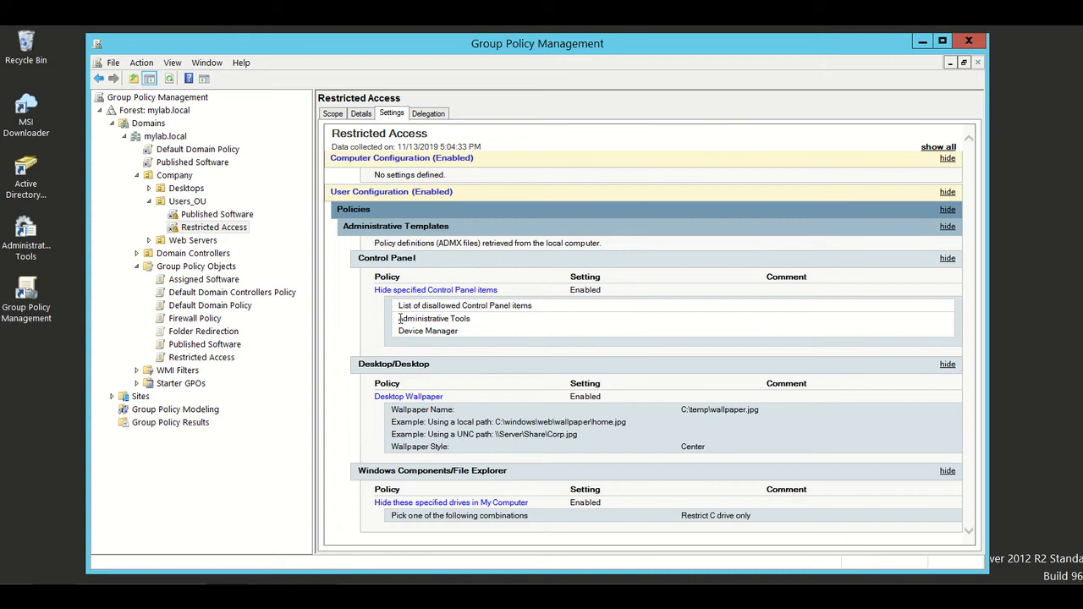
left_click_drag(400, 318, 490, 338)
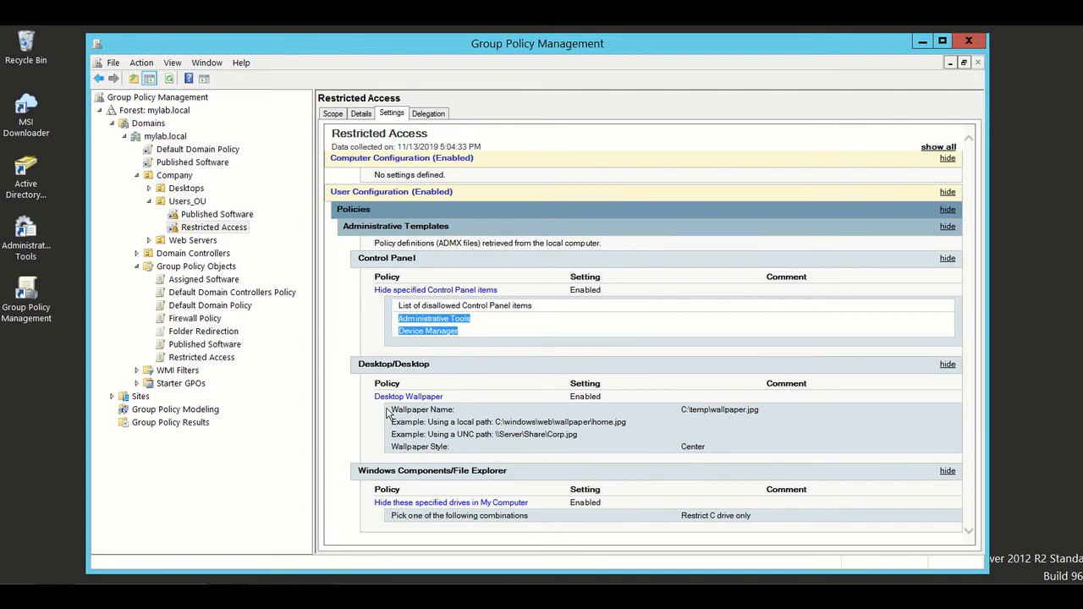
Review the Wallpaper Name entry and the File Explorer drive restriction combination in the Restricted Access settings report.
left_click_drag(392, 410, 457, 411)
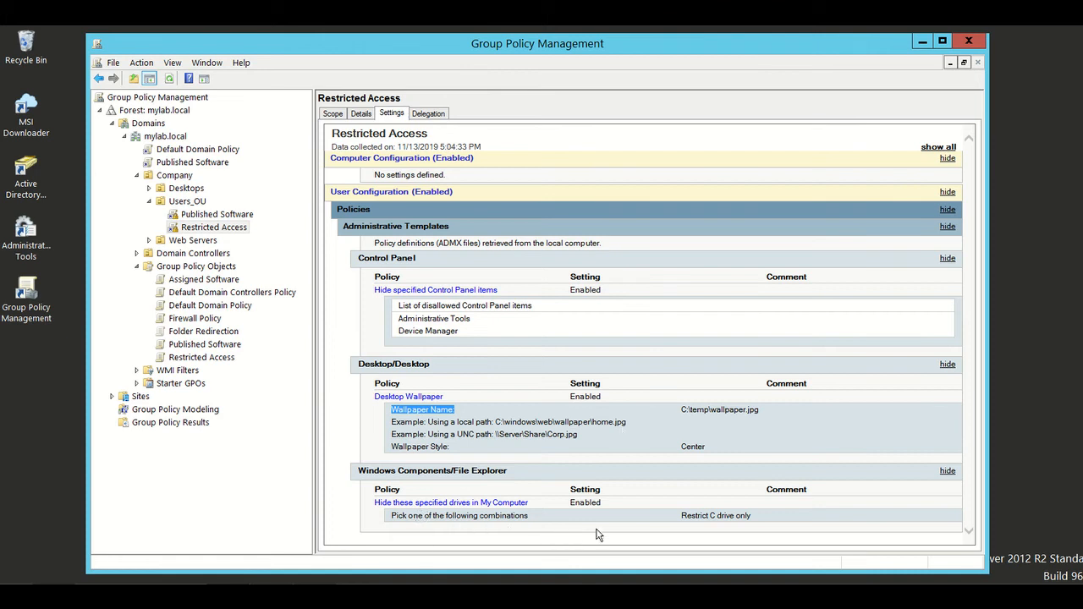
left_click_drag(682, 515, 773, 517)
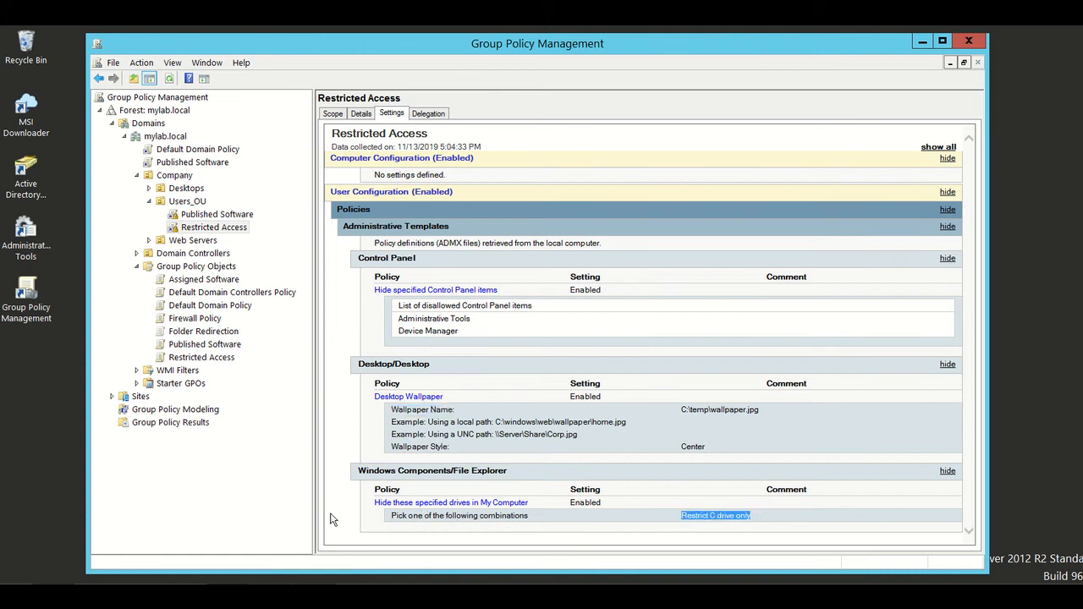
left_click_drag(391, 517, 857, 525)
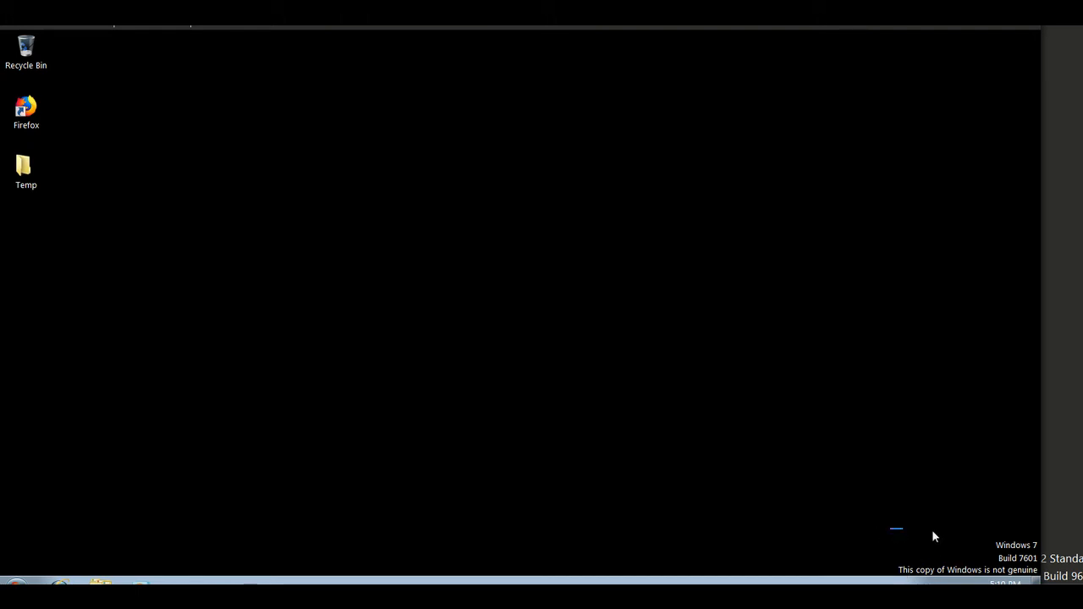
Switch to the Windows 7 client and check the drives under Computer and the Local Disk (C:) contents in Windows Explorer.
left_click_drag(890, 528, 1043, 582)
left_click(101, 581)
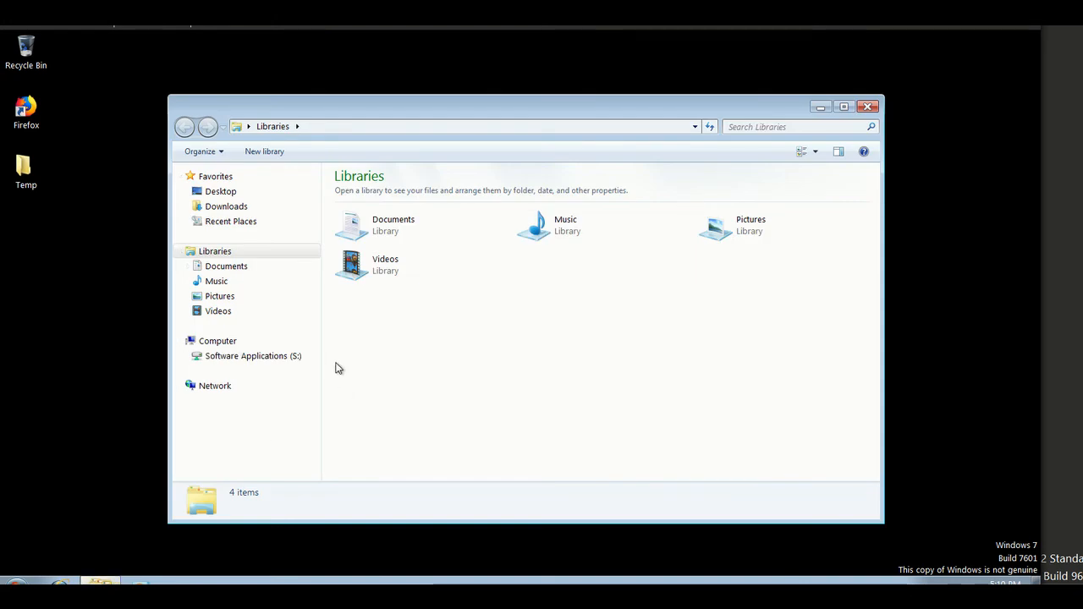
left_click(227, 347)
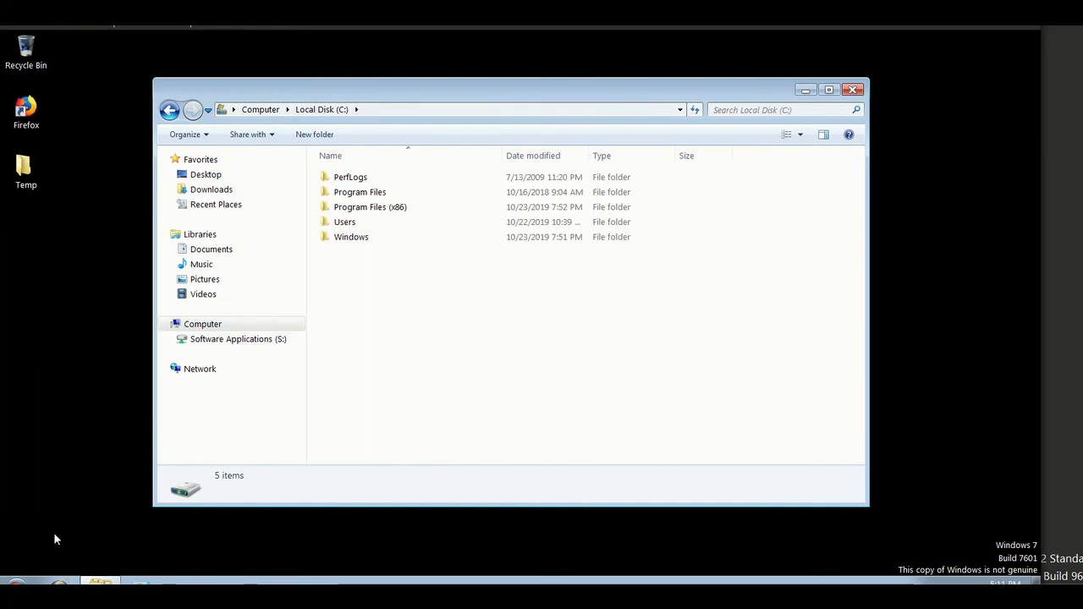
Open Control Panel on the Windows 7 client to check which items it offers.
right_click(14, 584)
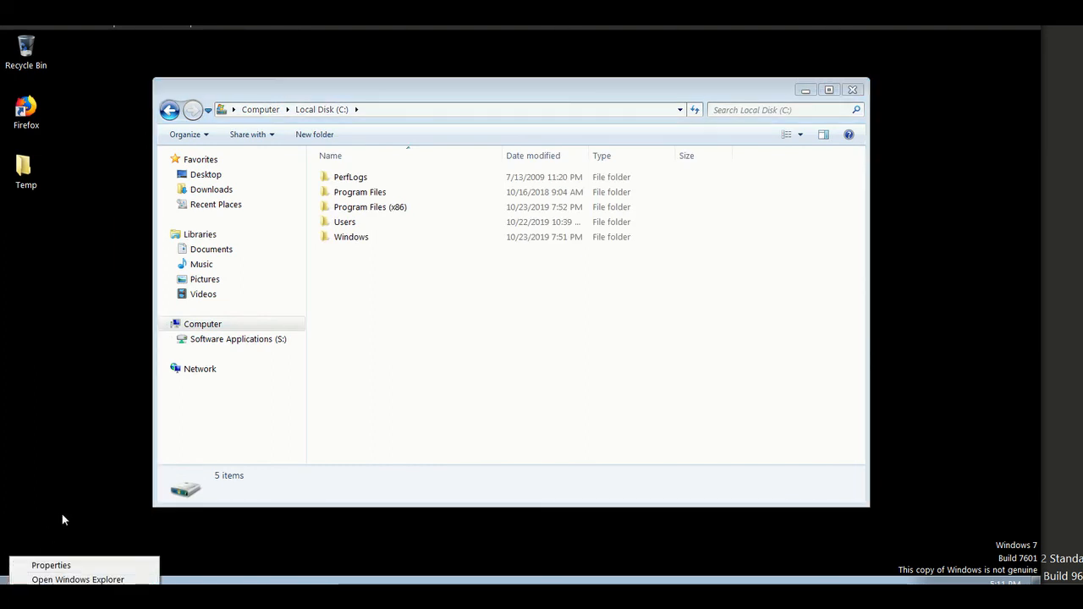
left_click(63, 500)
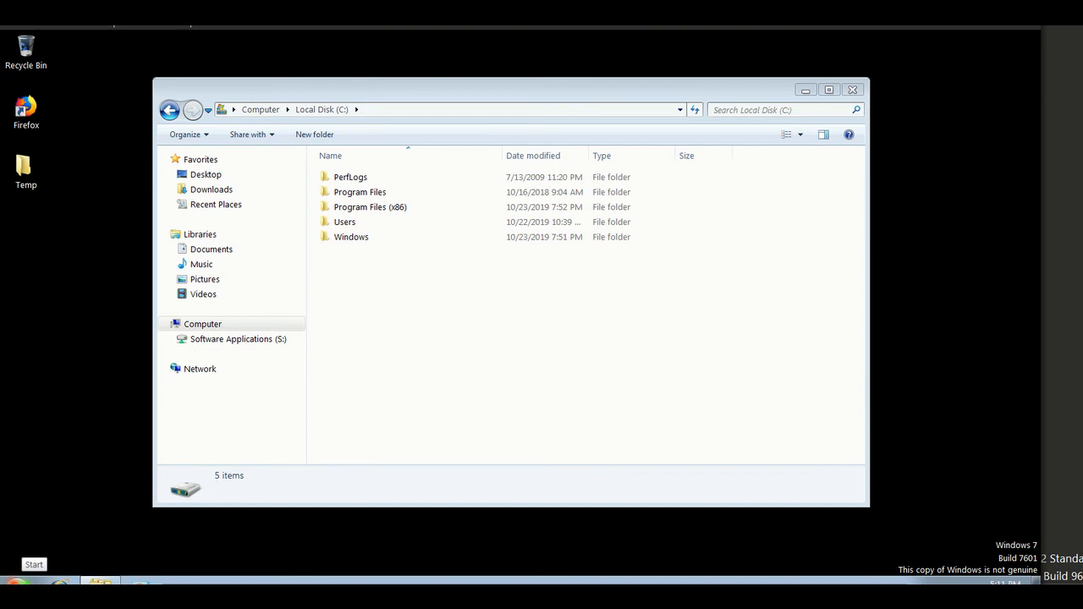
right_click(17, 583)
left_click(17, 583)
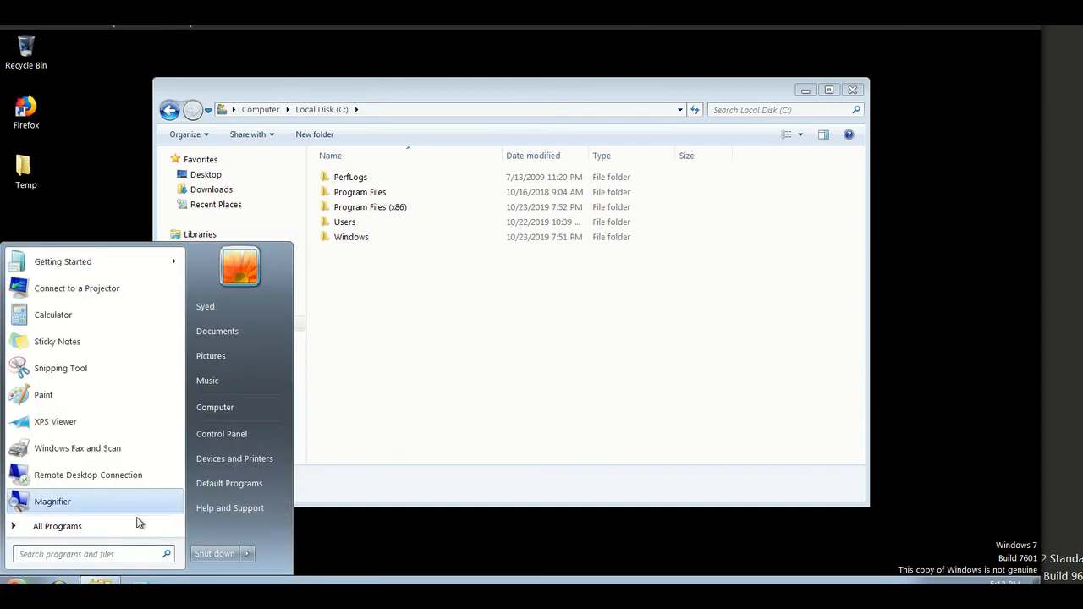
left_click(245, 440)
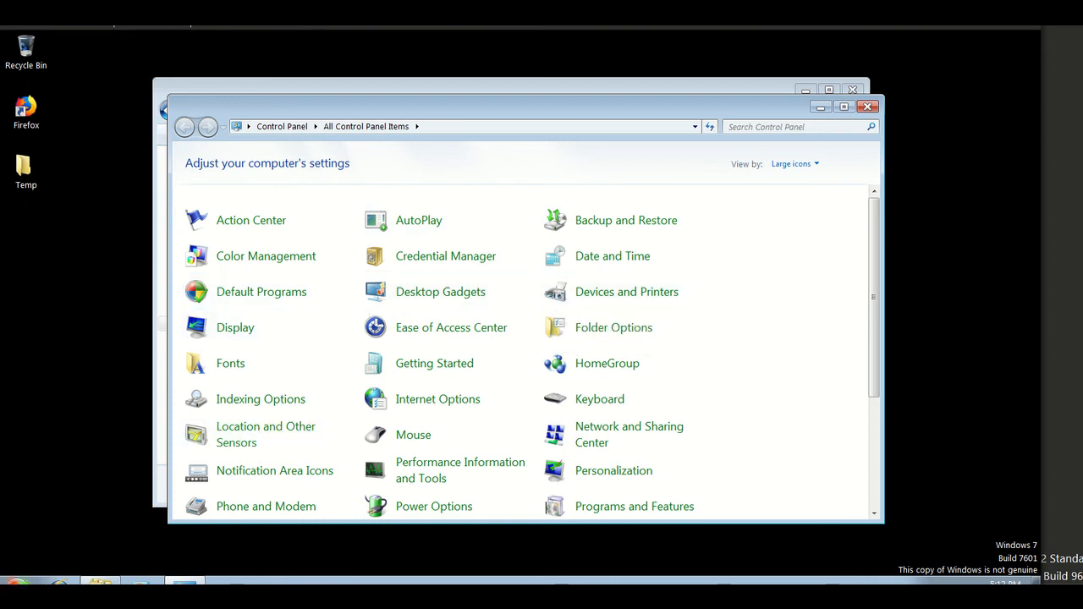
Search the client for "device", try to open Device Manager, and shift the Control Panel window aside.
right_click(19, 582)
left_click(19, 582)
left_click(54, 554)
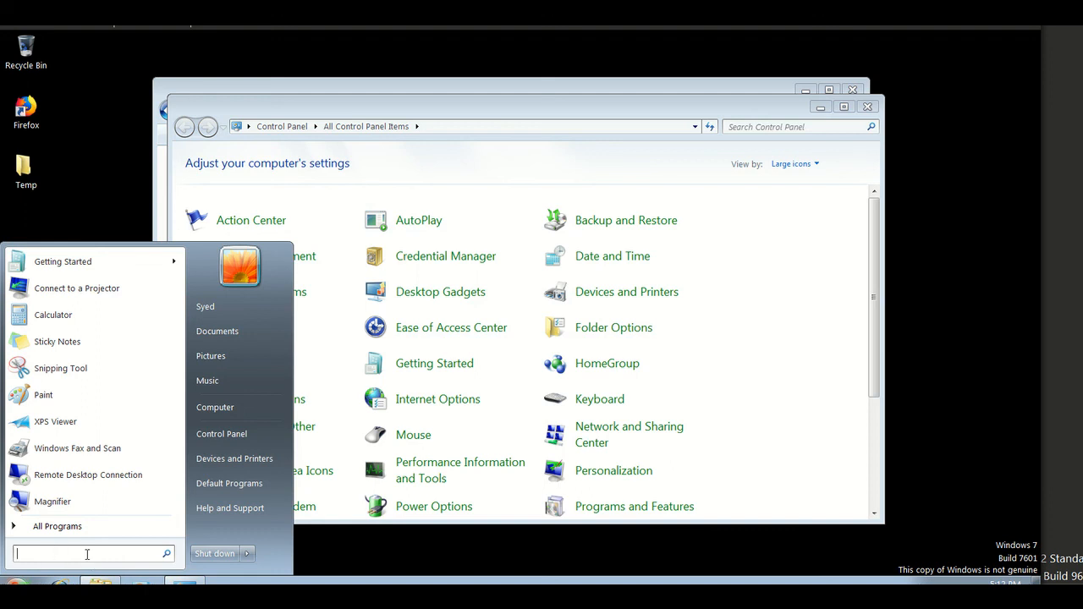
type("device")
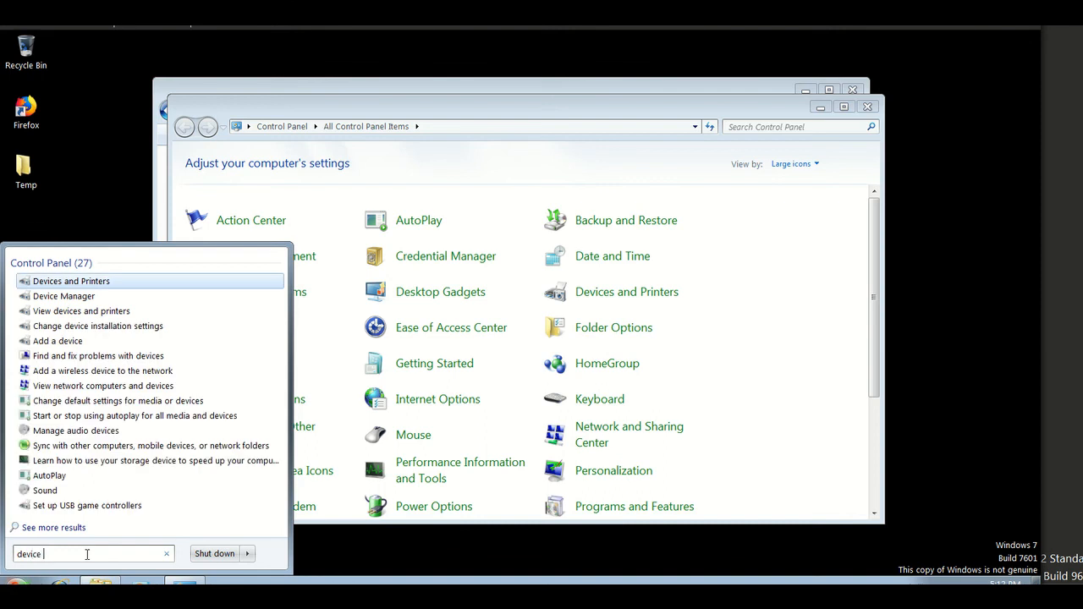
left_click(53, 292)
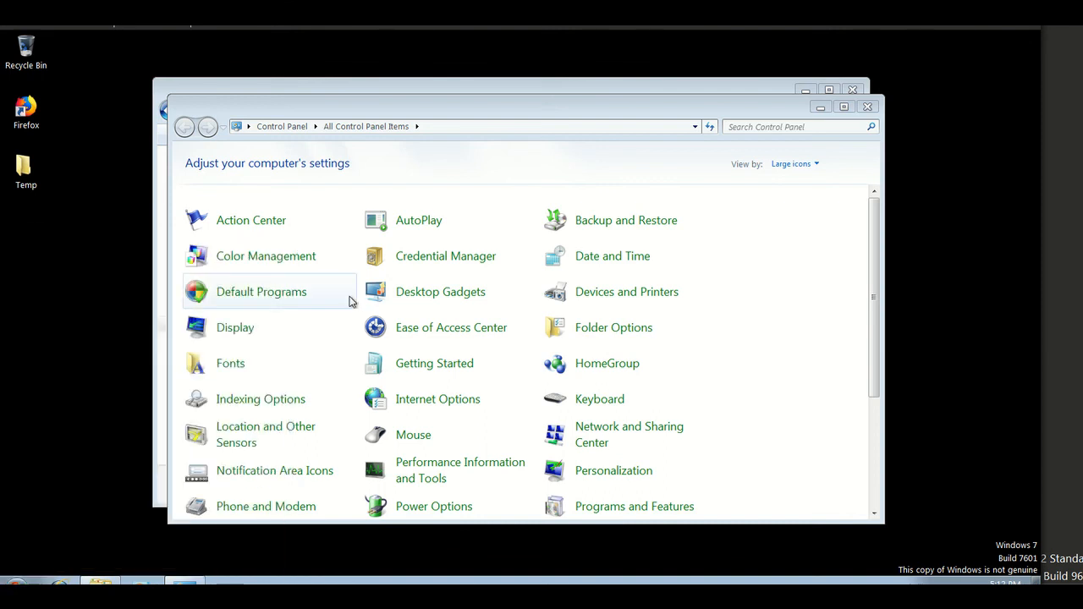
left_click_drag(469, 109, 573, 116)
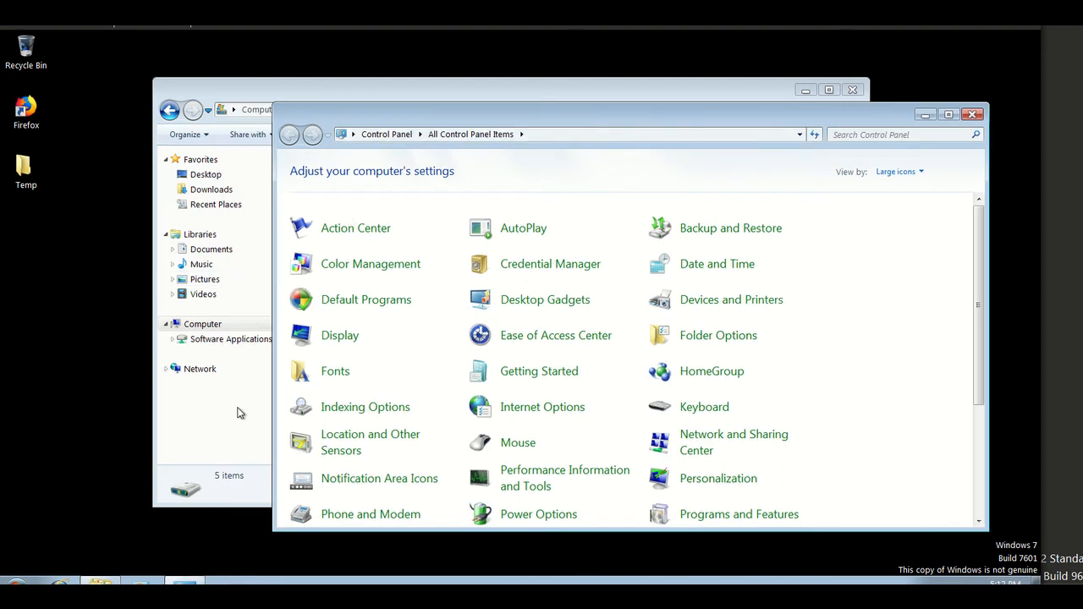
Search the client's programs and files for "adminisrative tools" and open the full search results.
left_click(17, 584)
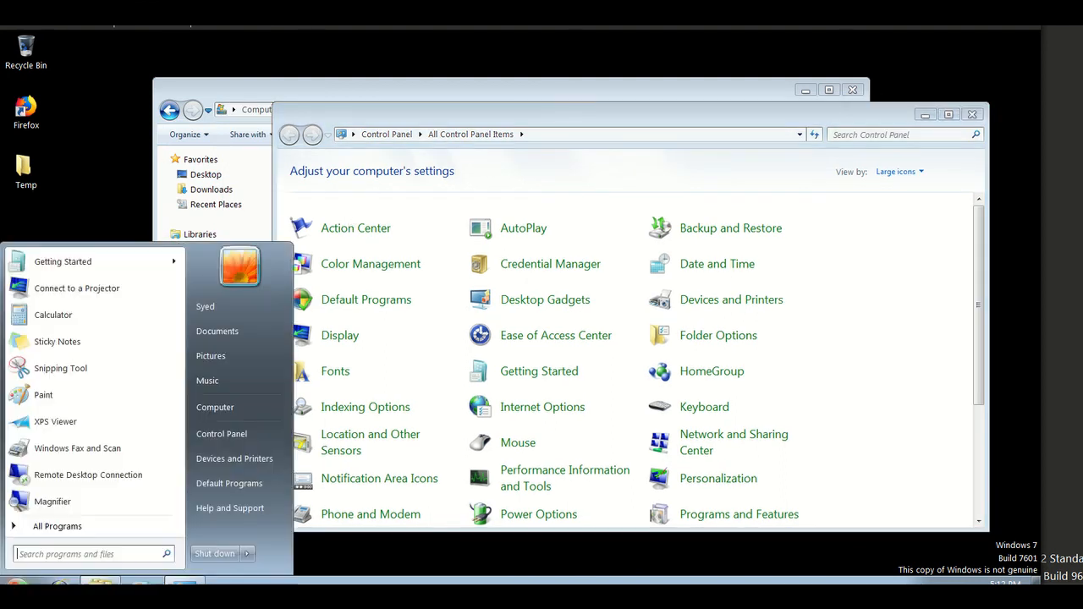
left_click(52, 550)
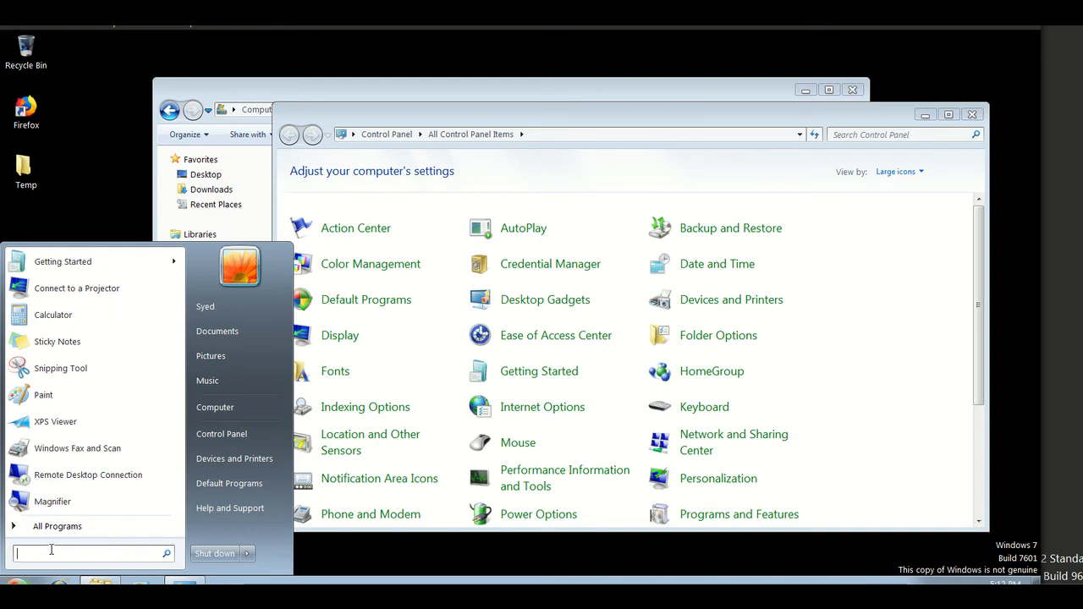
type("adminisyt")
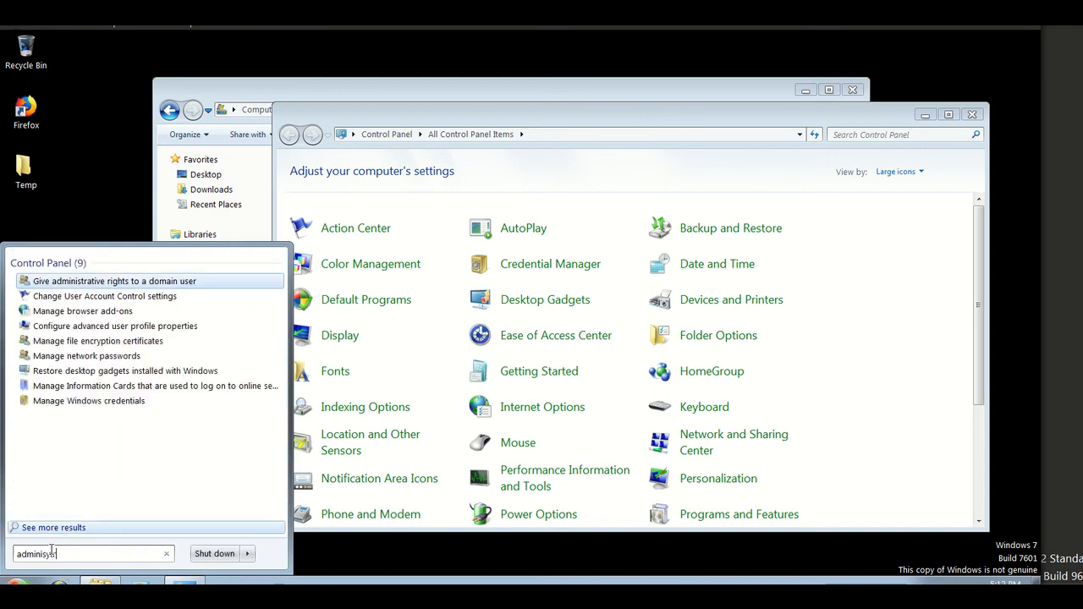
key("BackSpace")
key("BackSpace")
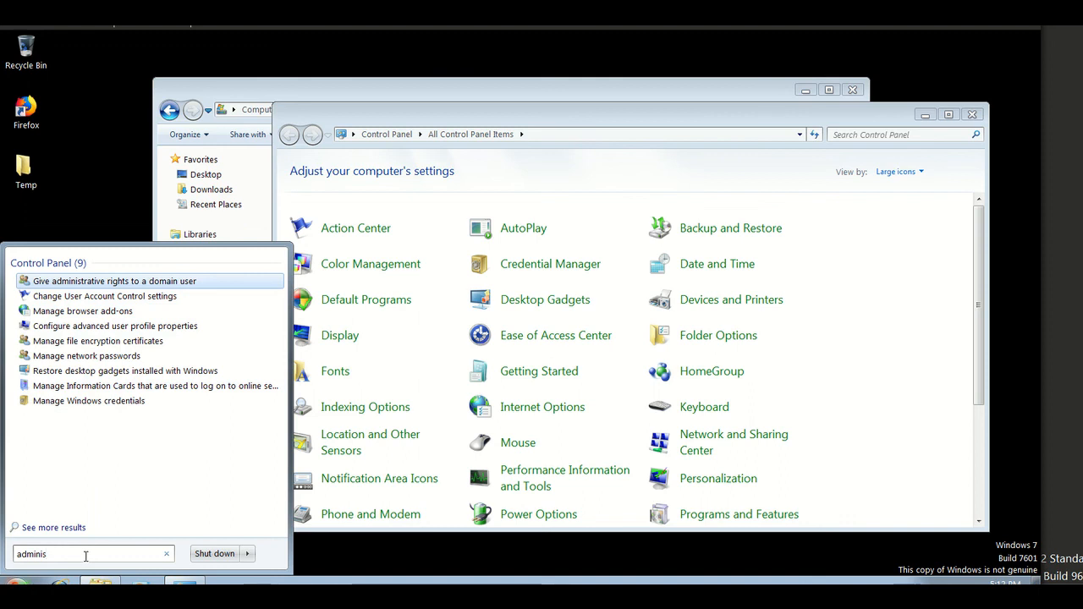
type("rati")
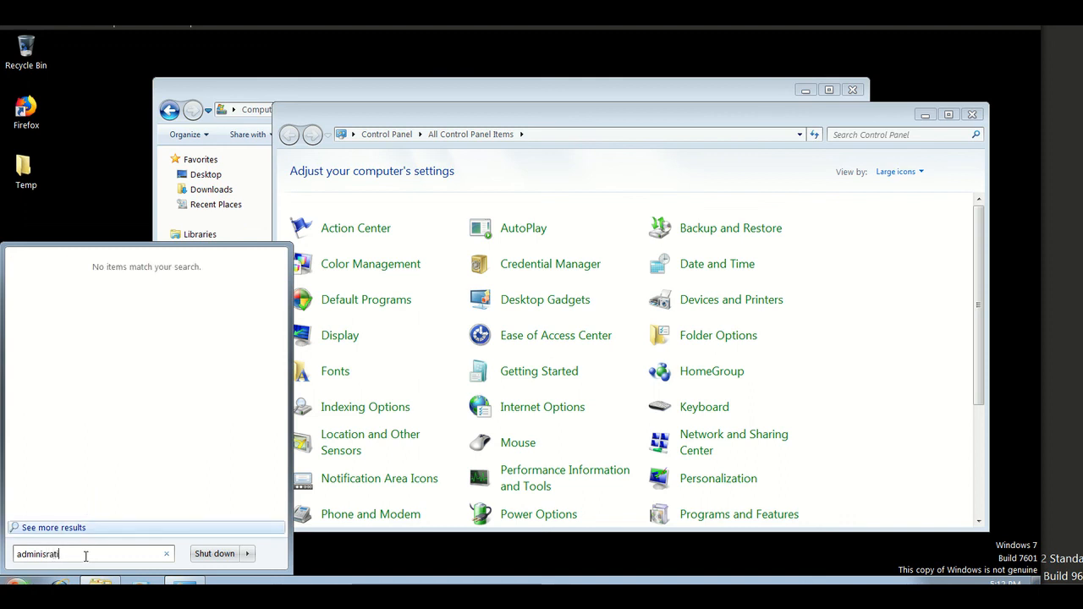
type("ve t")
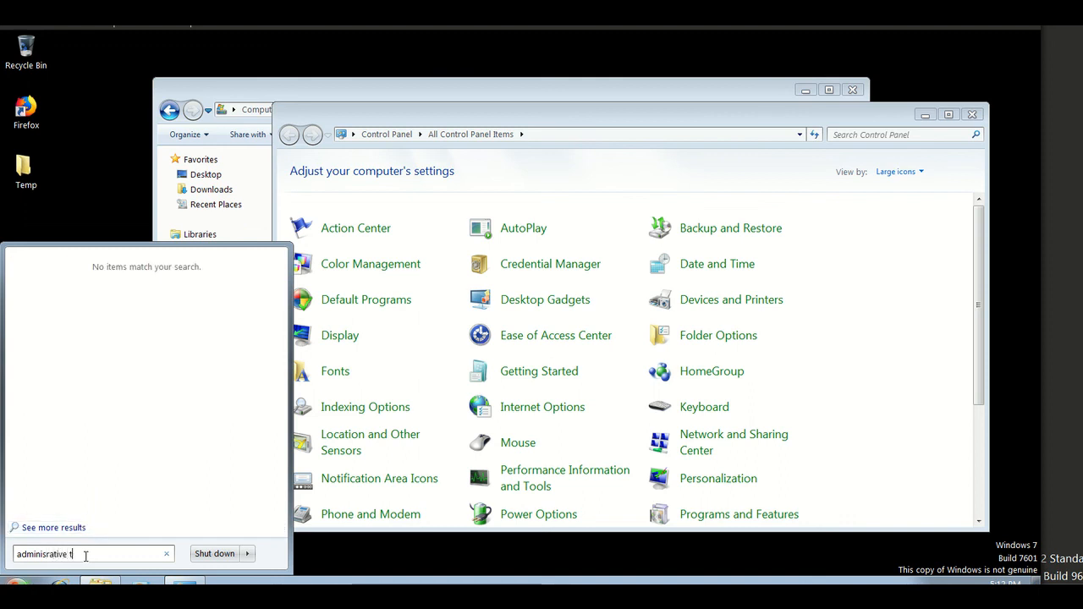
type("ools")
key("Return")
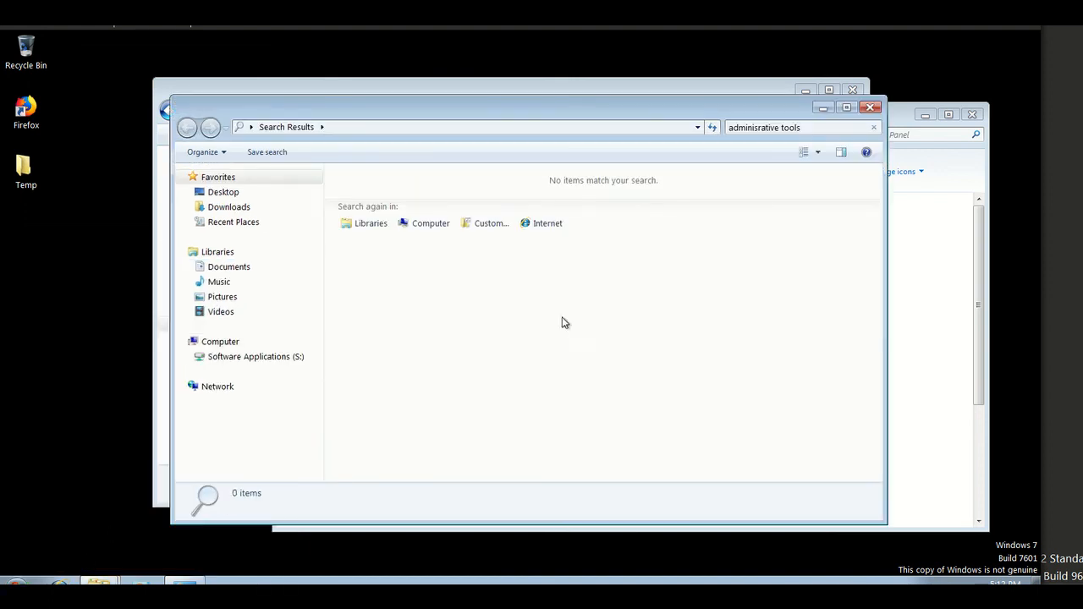
Inspect the search results location, close the results window and reposition the Control Panel window.
left_click(412, 127)
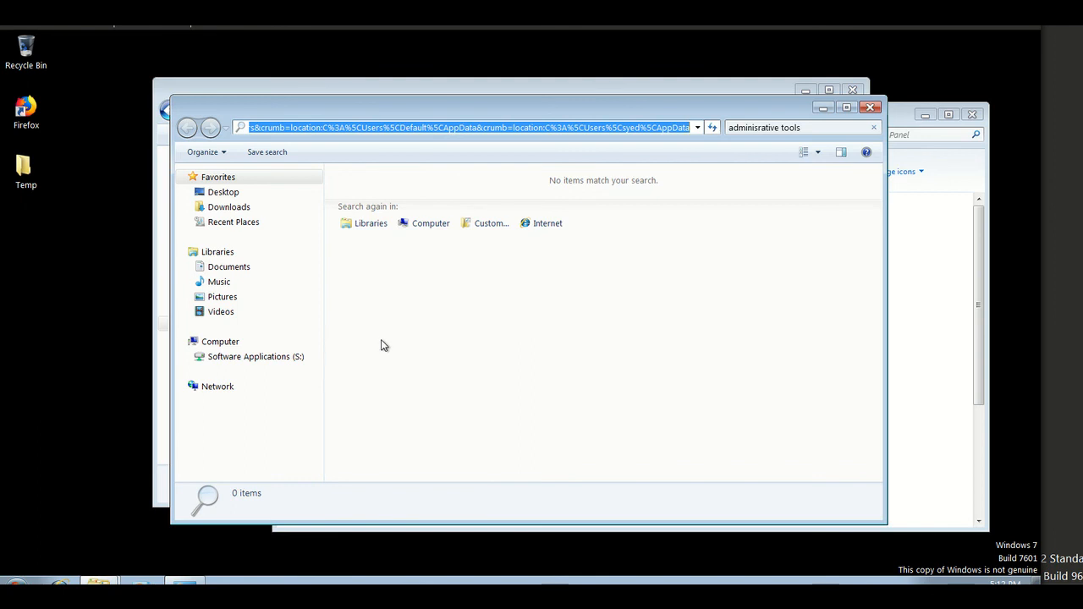
left_click_drag(431, 106, 378, 122)
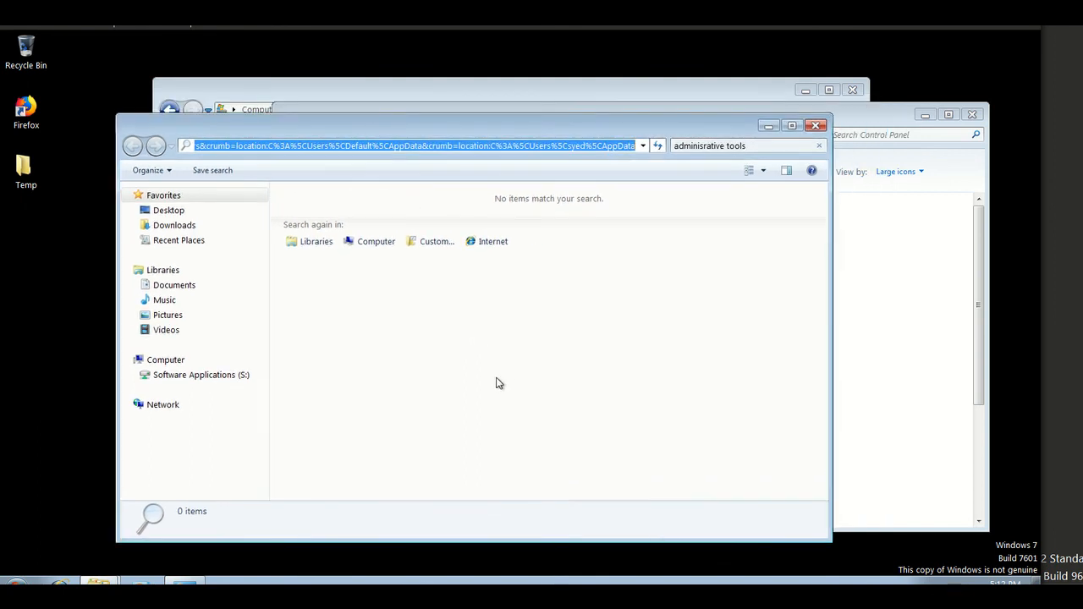
left_click(498, 380)
left_click(817, 123)
left_click_drag(727, 119, 697, 120)
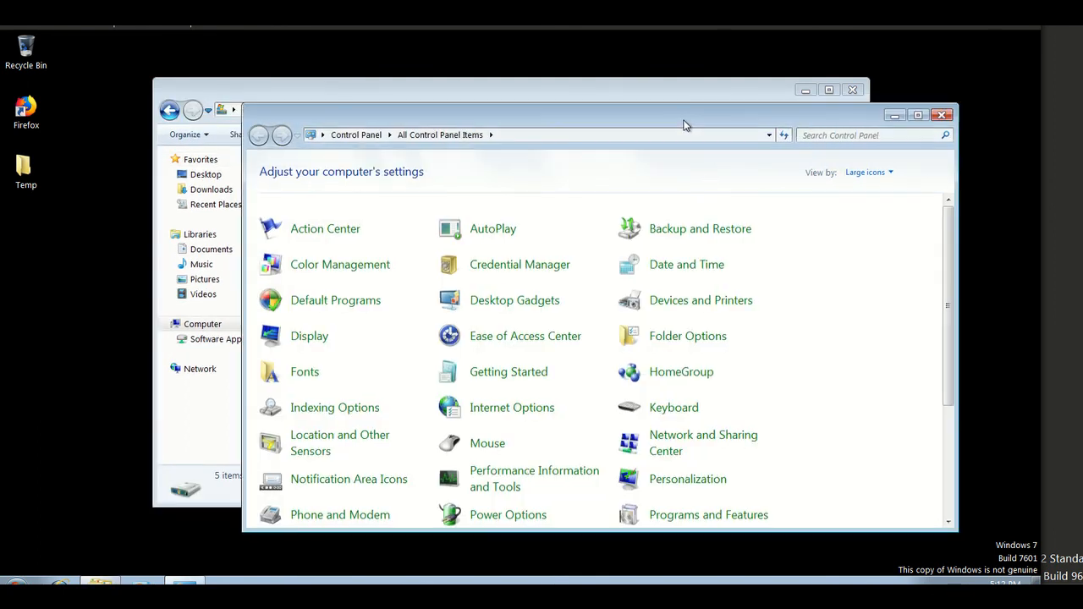